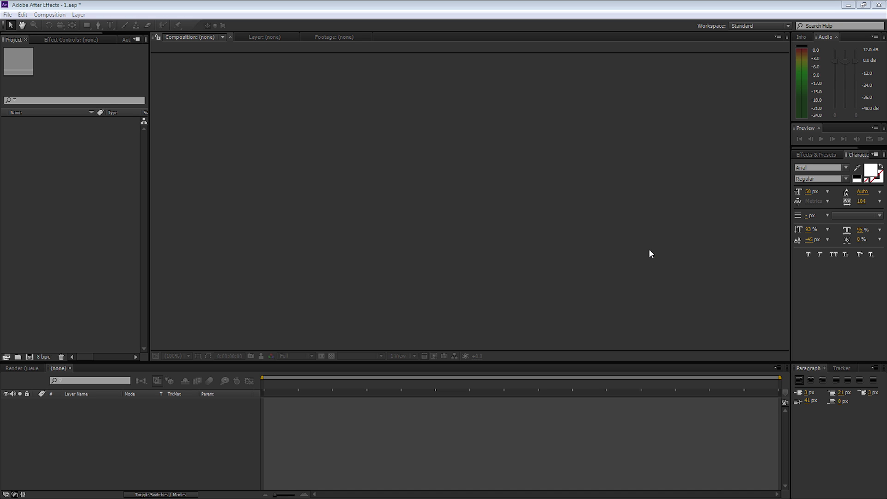
Import the making of magic PSD as a composition with editable layer styles and open that composition.
double_click(60, 217)
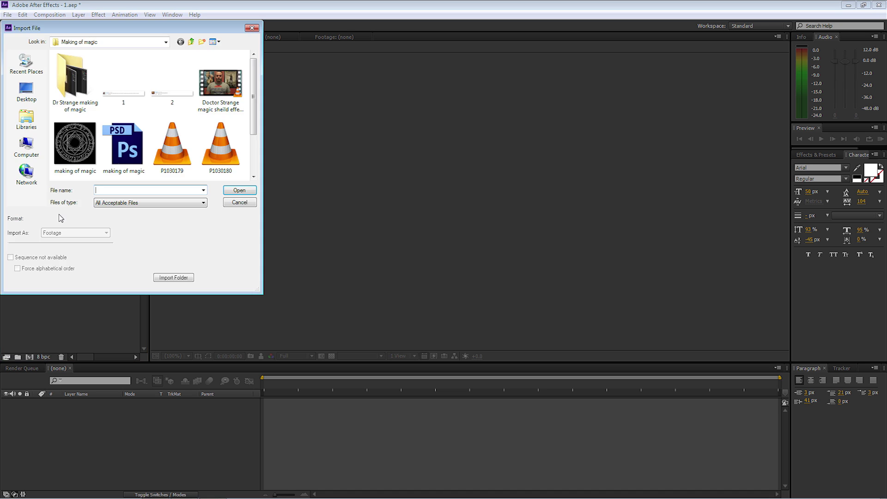
left_click(124, 144)
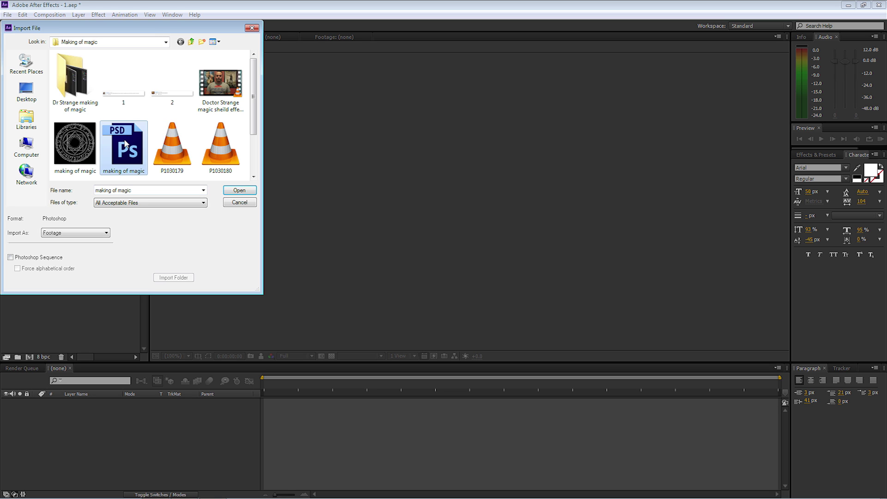
left_click(240, 191)
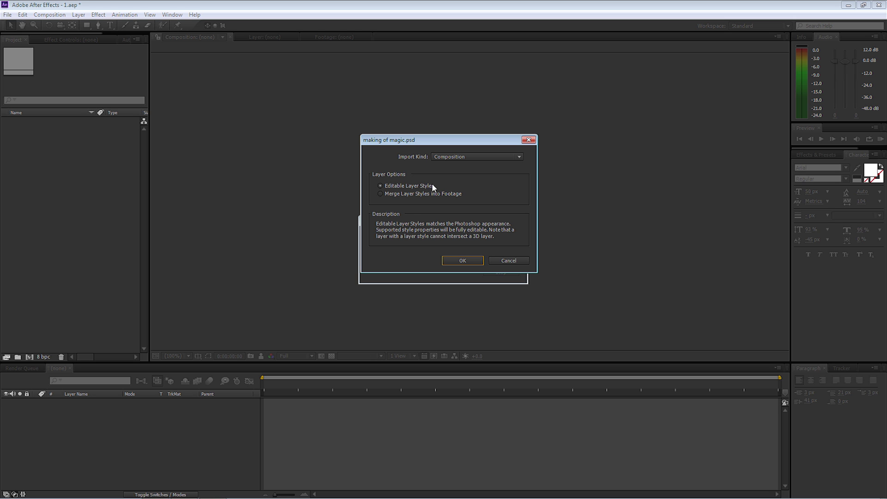
left_click(464, 260)
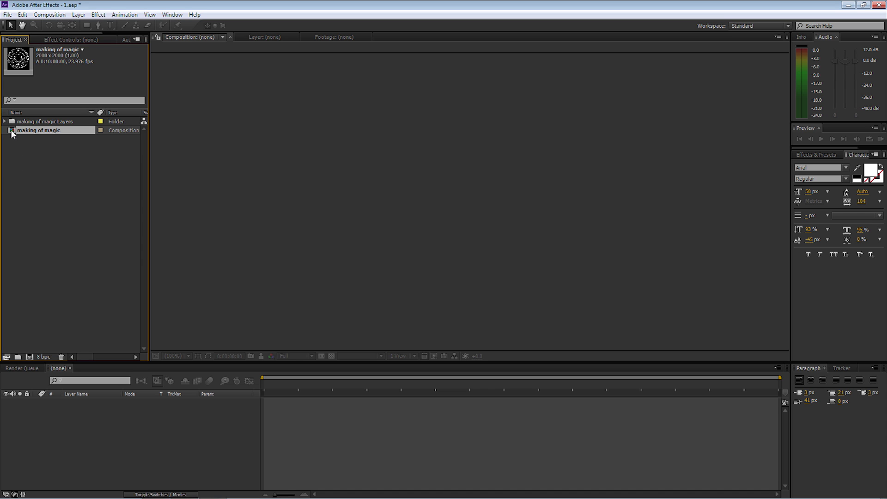
double_click(12, 131)
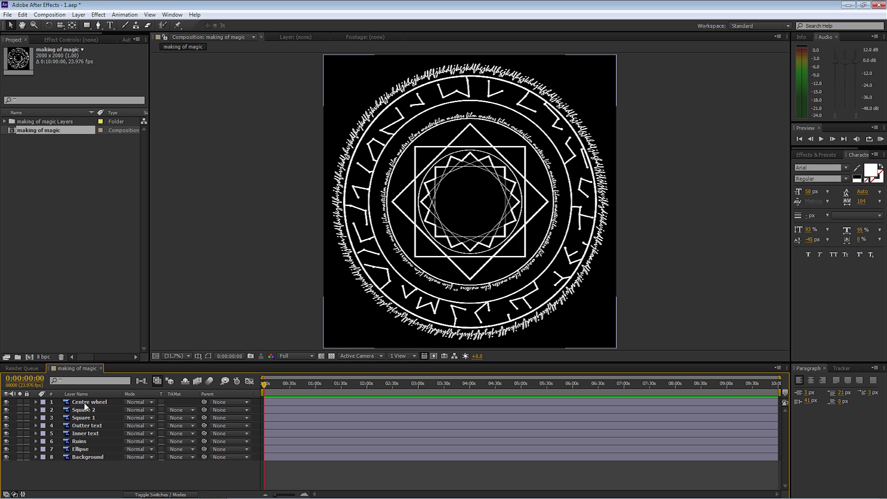
Hide all layers above Background and show them again to check the layer separation.
left_click(80, 457)
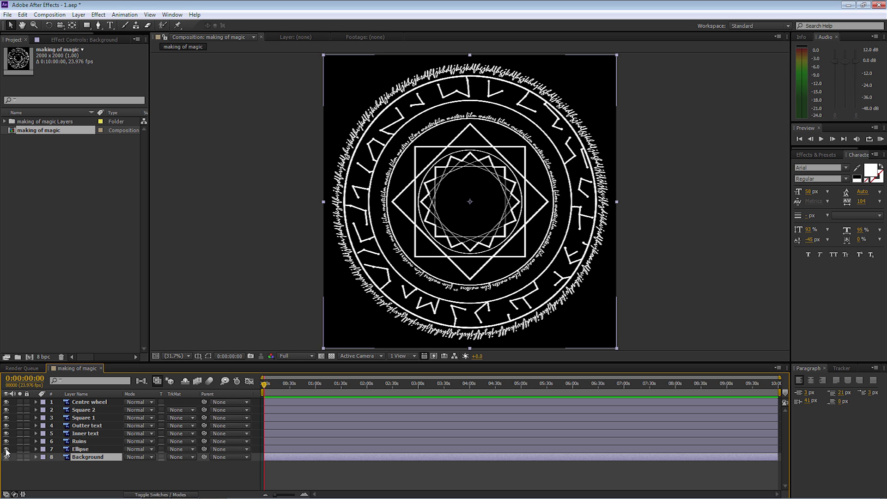
left_click_drag(6, 450, 6, 402)
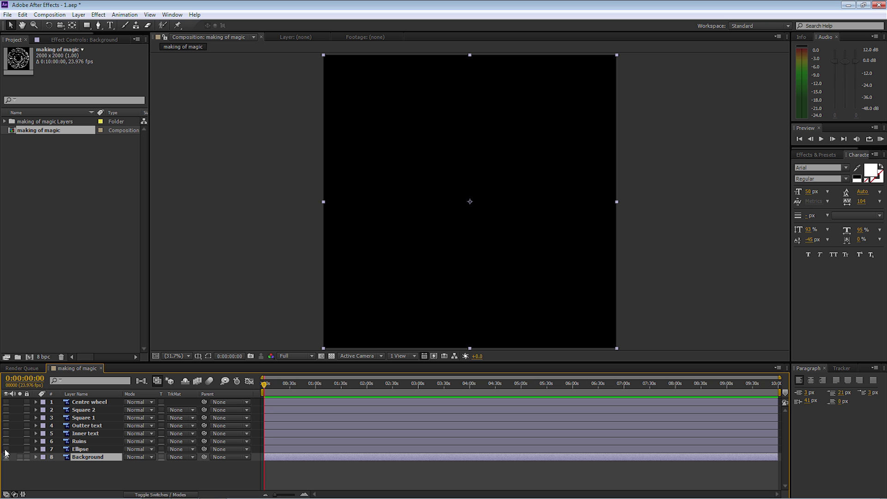
left_click_drag(6, 449, 5, 405)
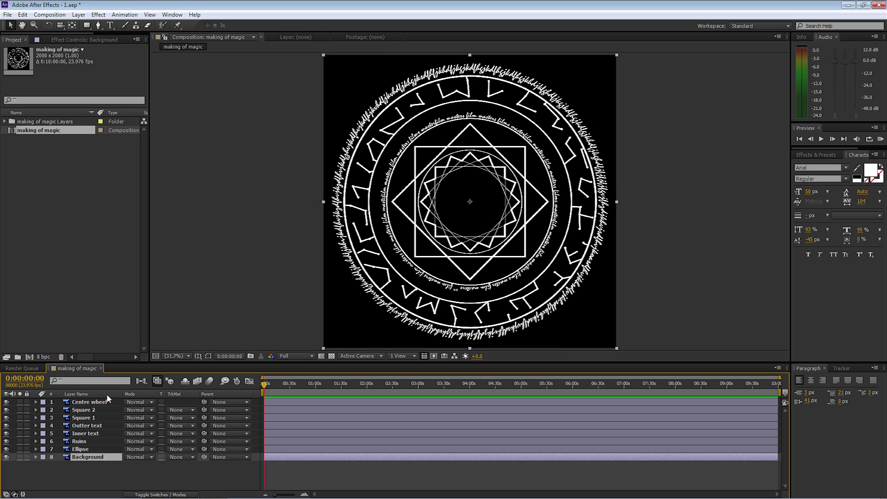
Go to 0:00:10:00, end the work area at 10 seconds and briefly play it back.
left_click(29, 379)
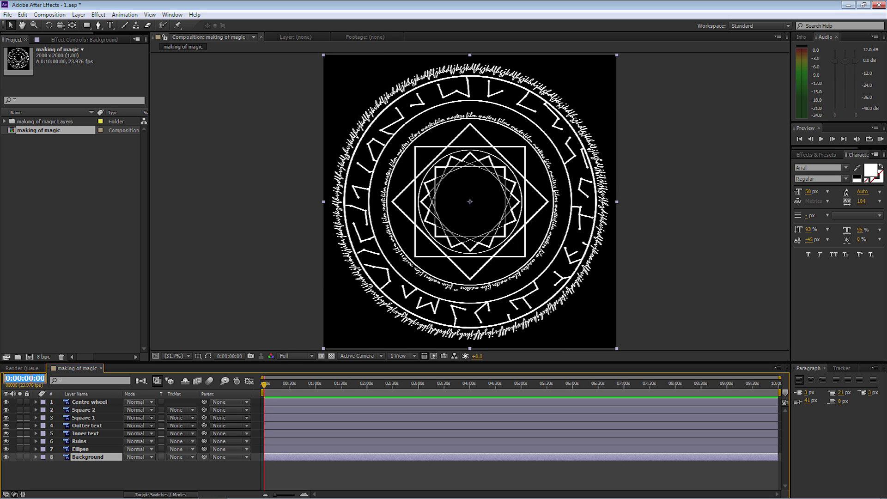
double_click(31, 379)
type("10")
left_click(76, 489)
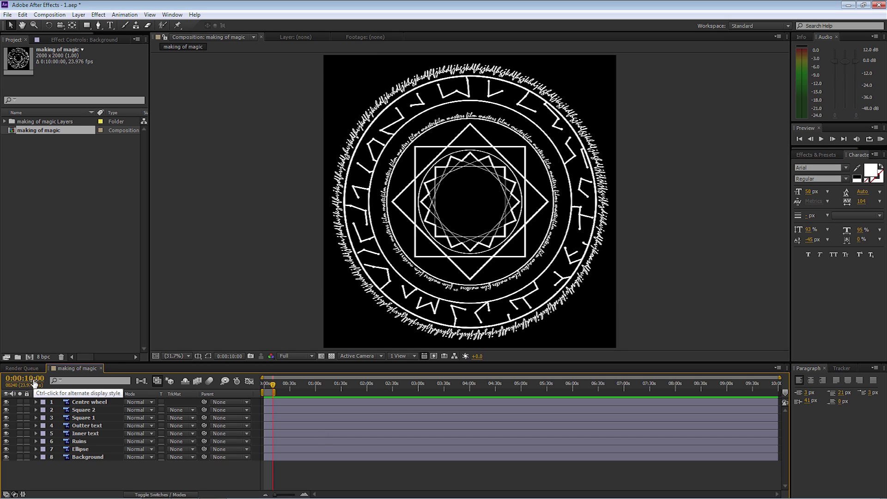
key("Home")
key("space")
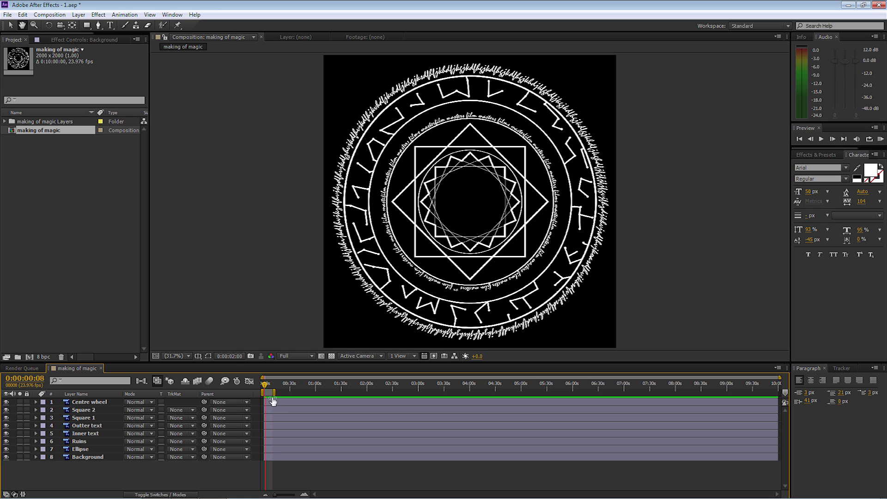
key("space")
left_click_drag(275, 495, 294, 496)
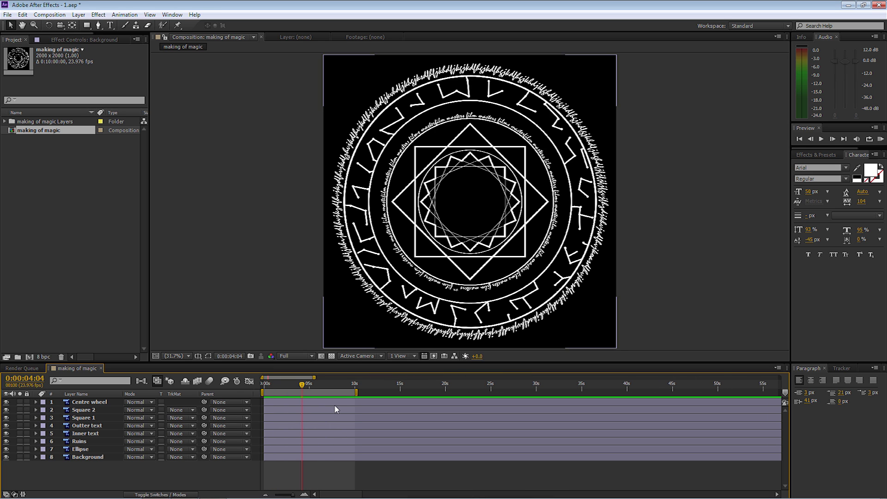
Animate the Centre wheel layer's rotation with keyframes from 0° at the start to 180° at 10 seconds.
left_click_drag(301, 386, 260, 387)
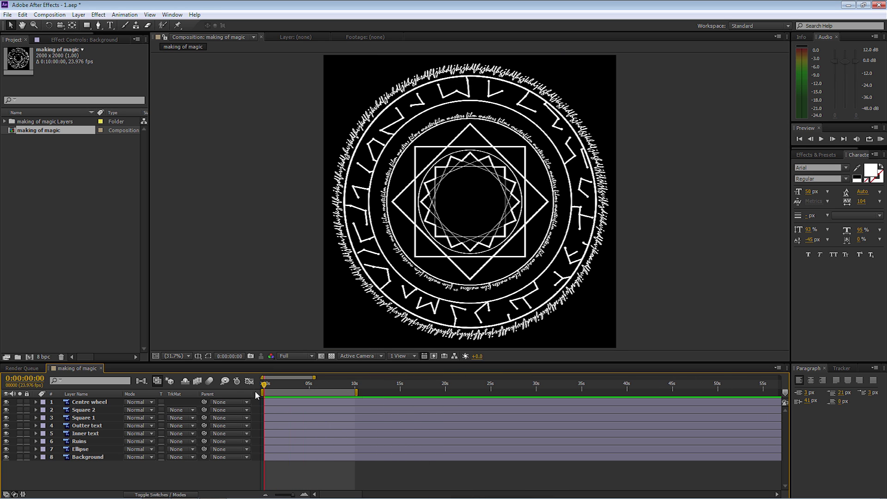
left_click(78, 402)
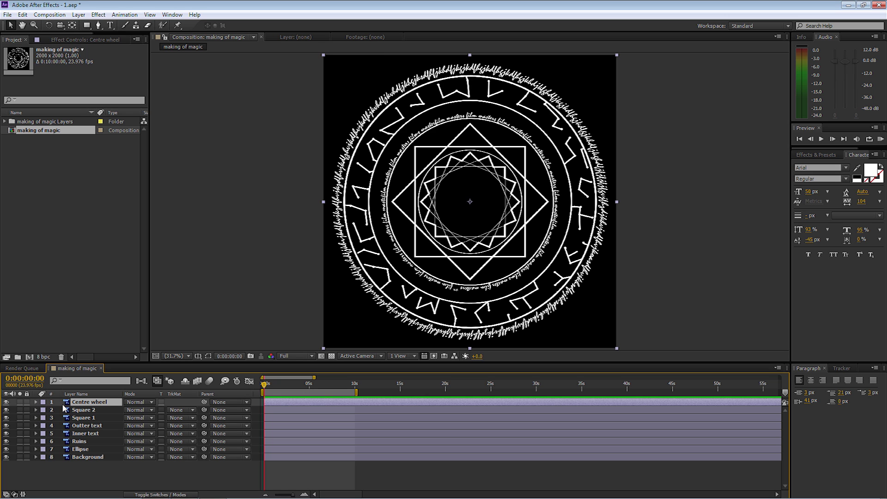
key("r")
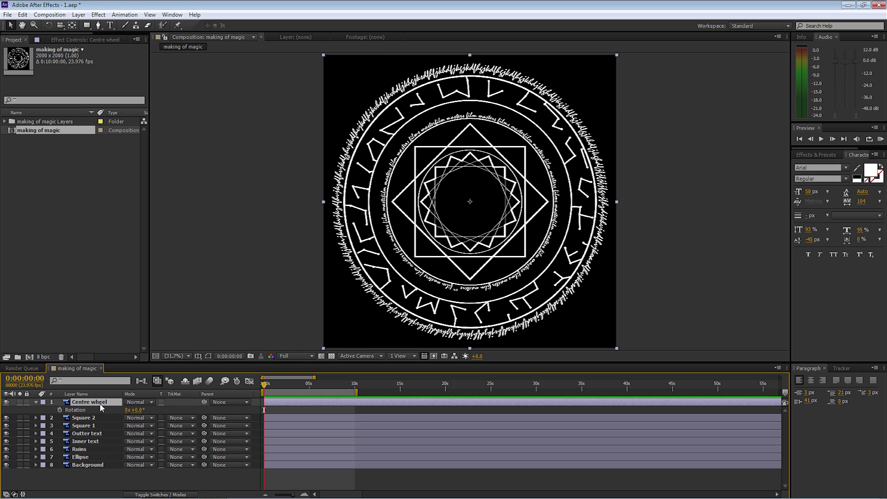
left_click(59, 410)
left_click(264, 410)
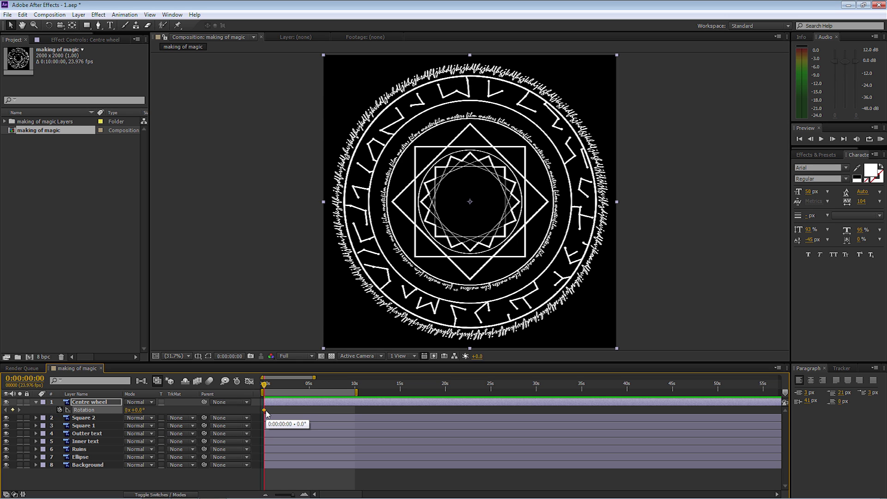
key("space")
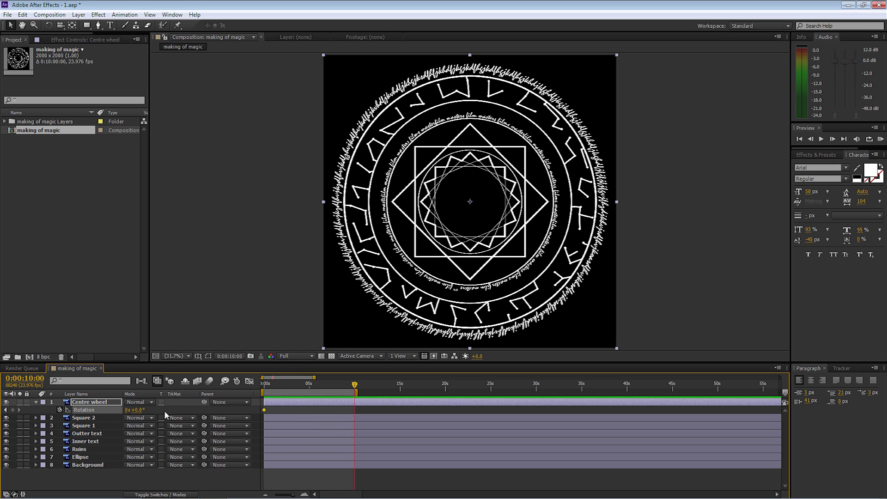
left_click(139, 411)
type("180")
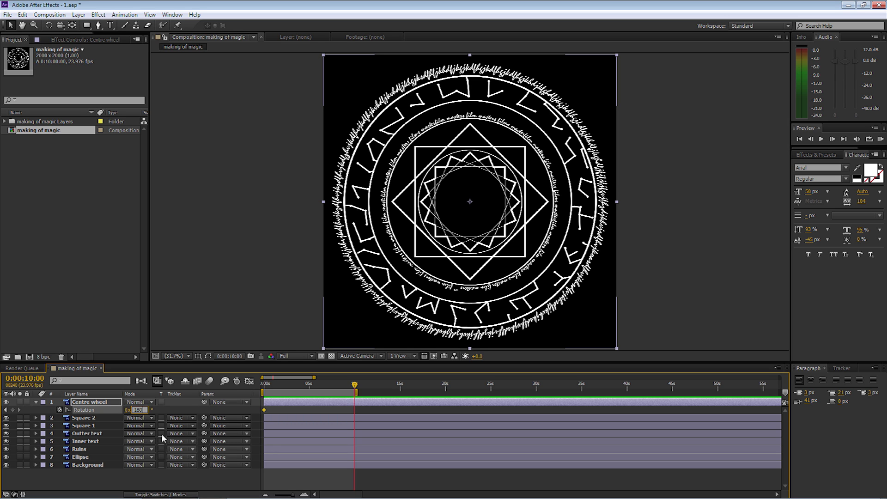
left_click(149, 476)
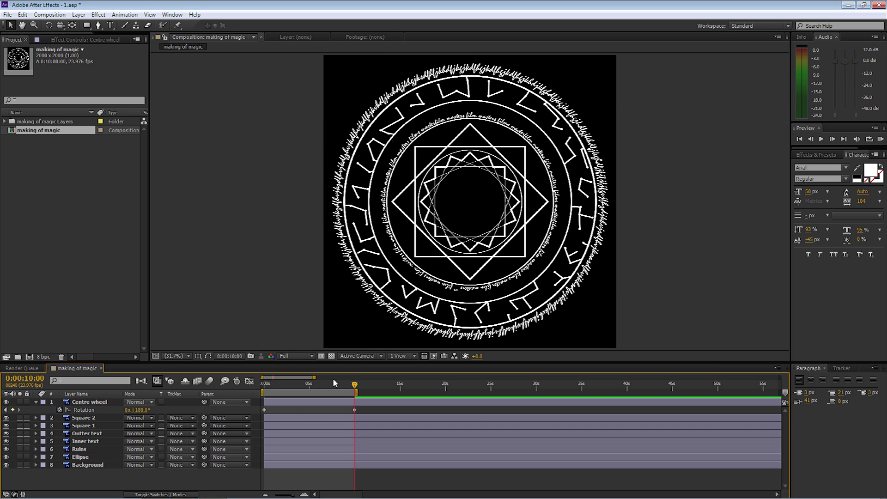
Preview the Centre wheel rotation, return to the start and collapse the layer's properties.
key("KP_0")
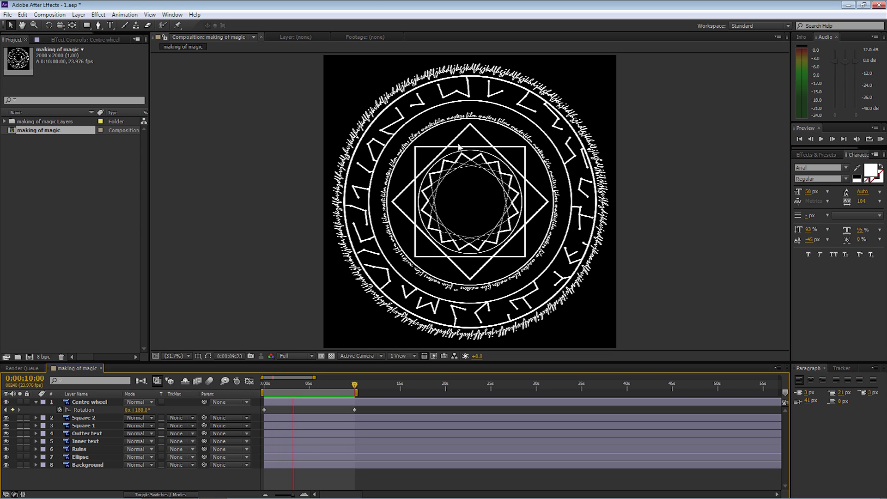
key("space")
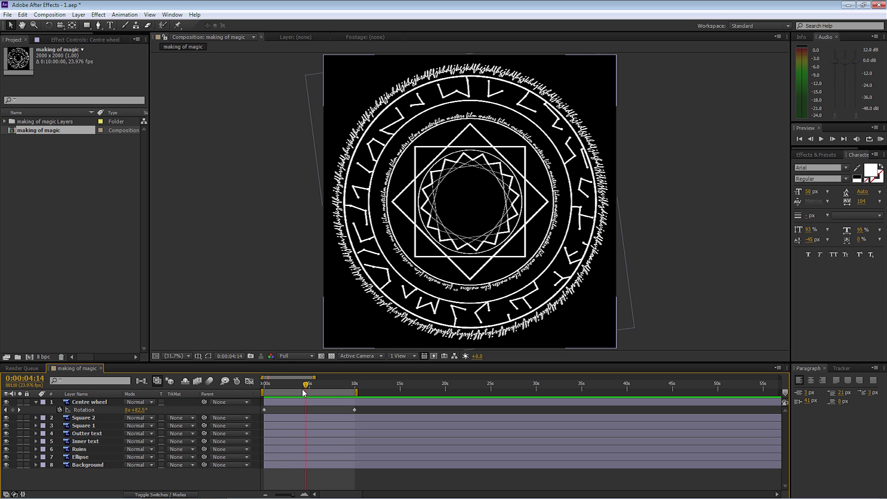
left_click_drag(306, 387, 264, 387)
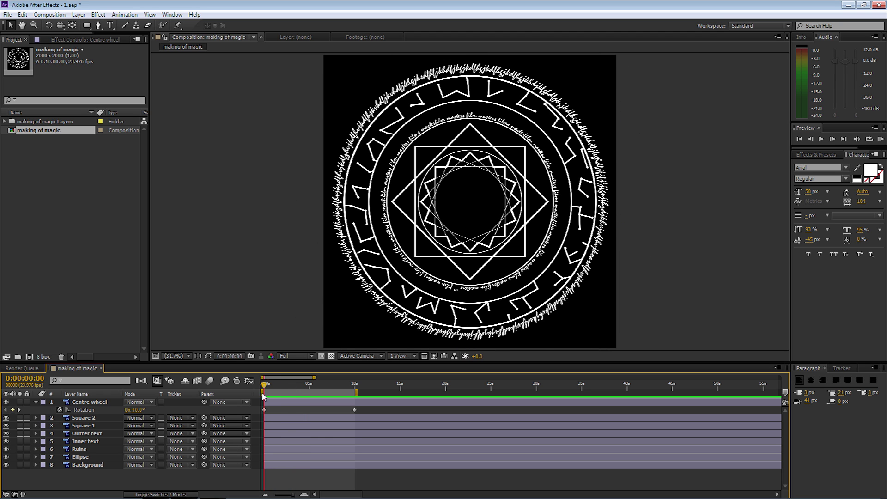
left_click(83, 403)
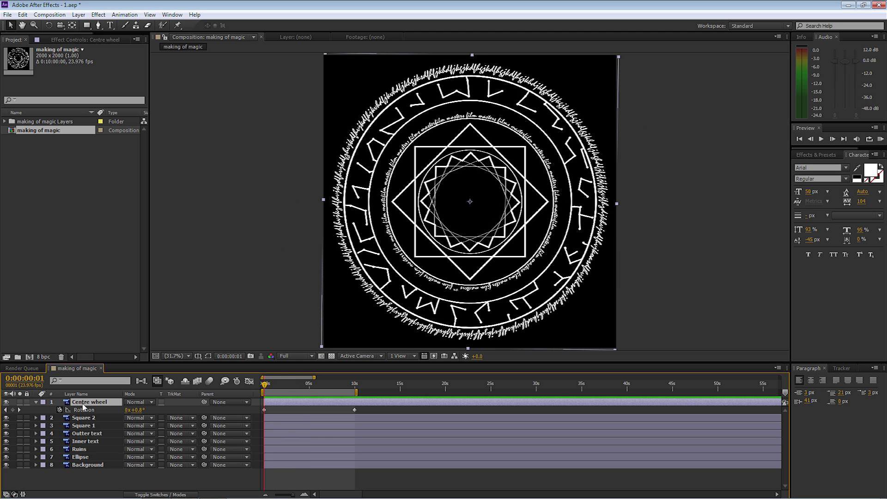
left_click(81, 418)
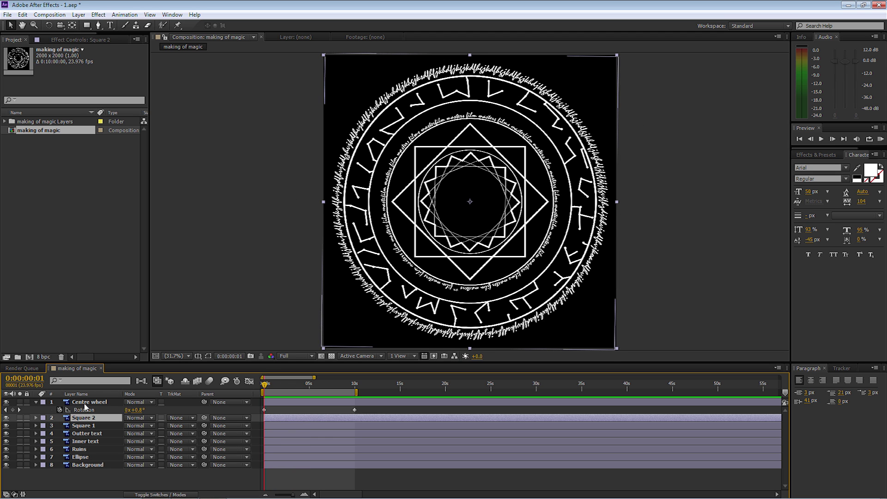
left_click(84, 402)
key("u")
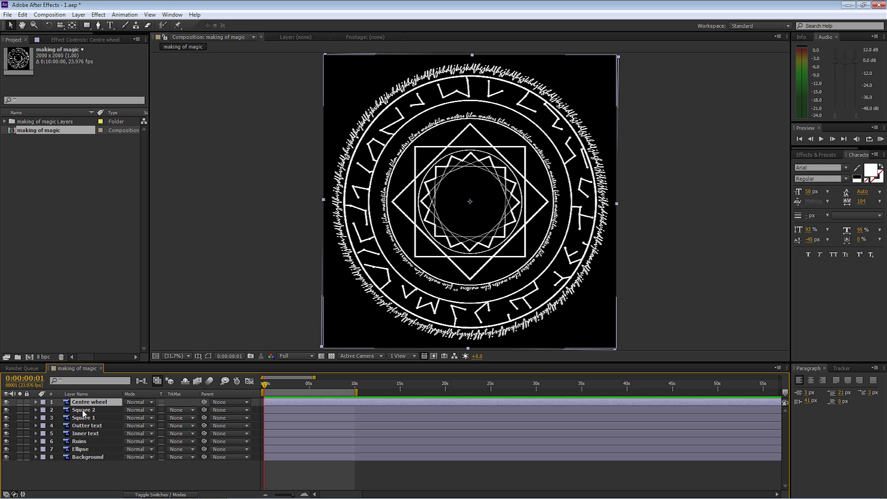
Animate the Square 2 layer's rotation with keyframes from 0° at frame 1 to -180° at 10 seconds.
left_click(82, 410)
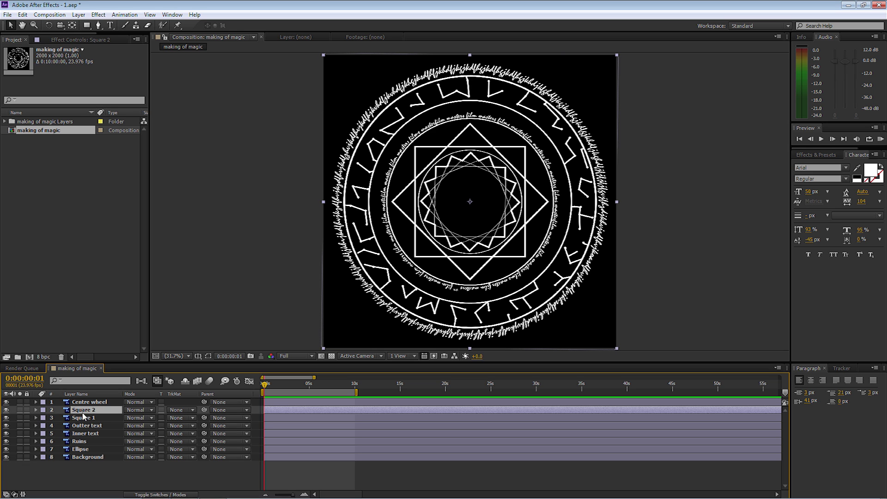
key("r")
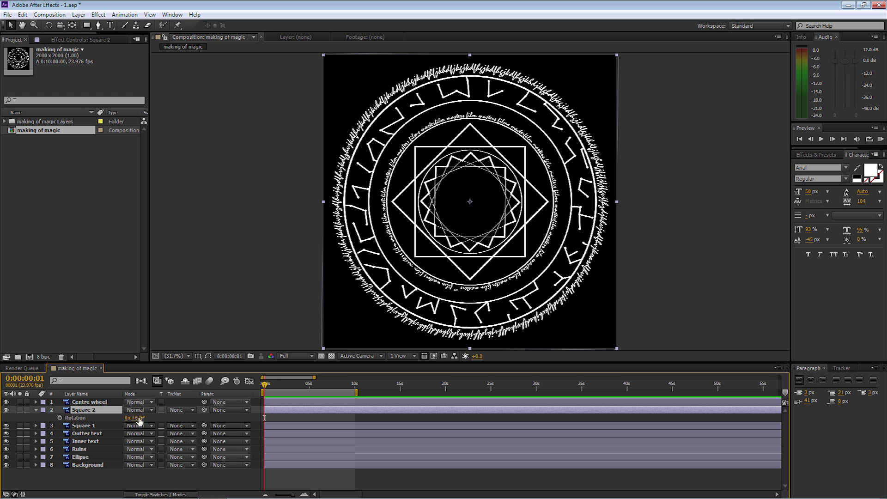
left_click(60, 417)
left_click(354, 386)
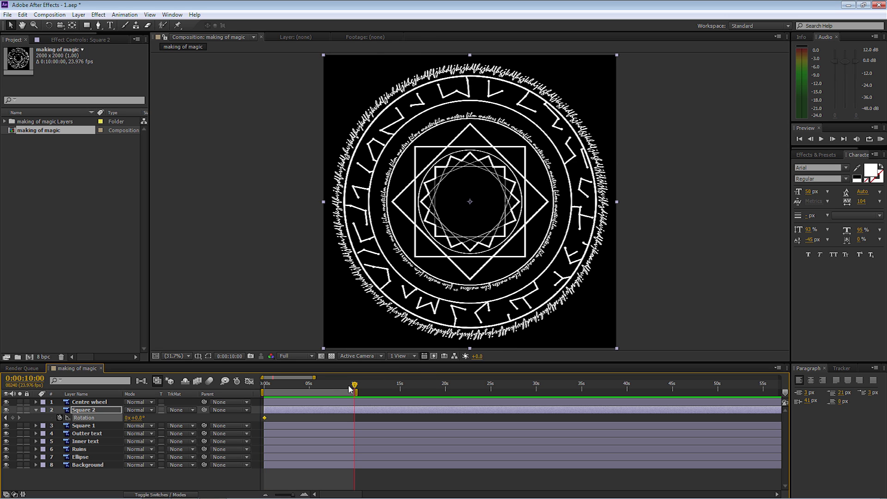
left_click(136, 418)
type("-180")
key("Return")
Preview the Square 2 rotation, return to the start and collapse the layer's properties.
key("space")
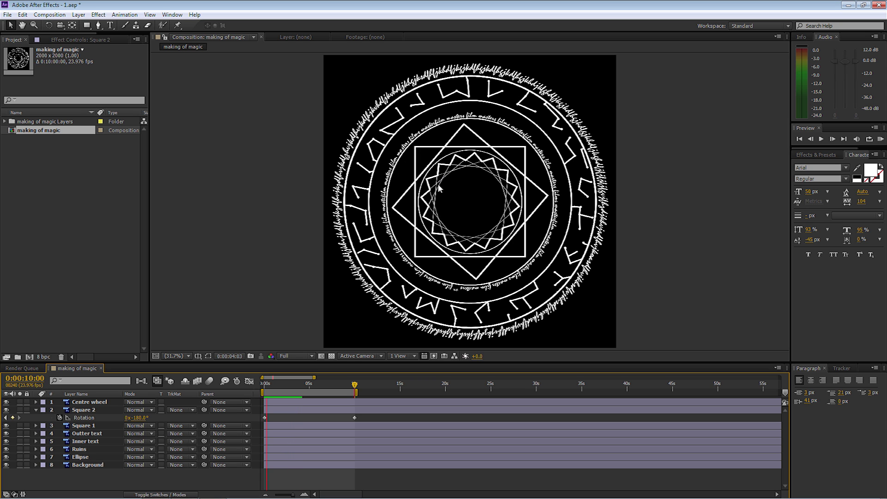
key("Home")
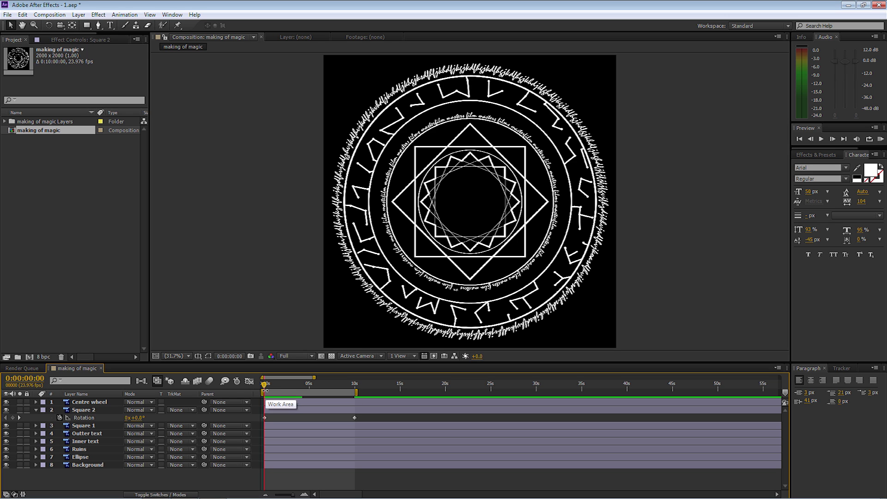
left_click(35, 410)
Animate the Square 1 layer's rotation with keyframes from 0° at the start to 180° at 10 seconds.
left_click(80, 419)
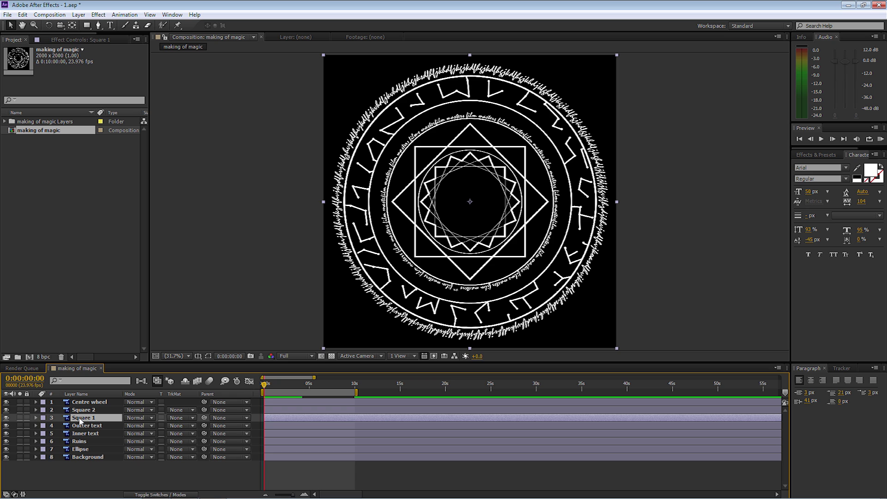
key("r")
left_click(60, 425)
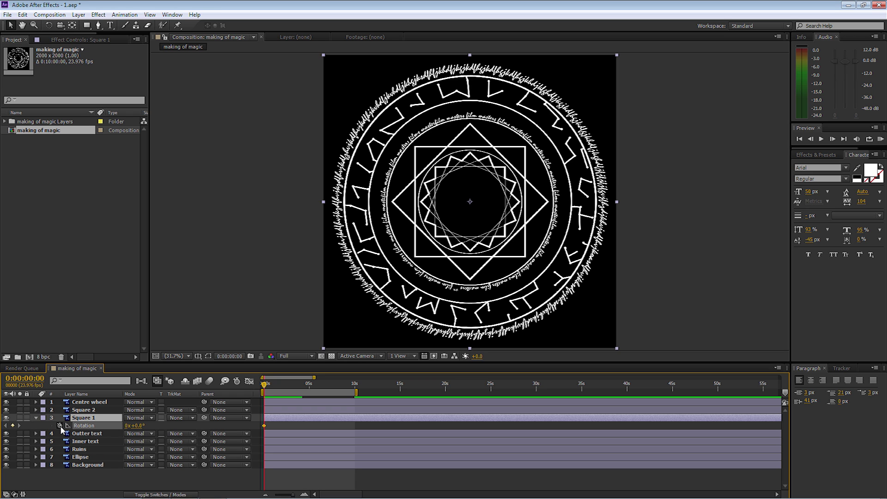
left_click(354, 387)
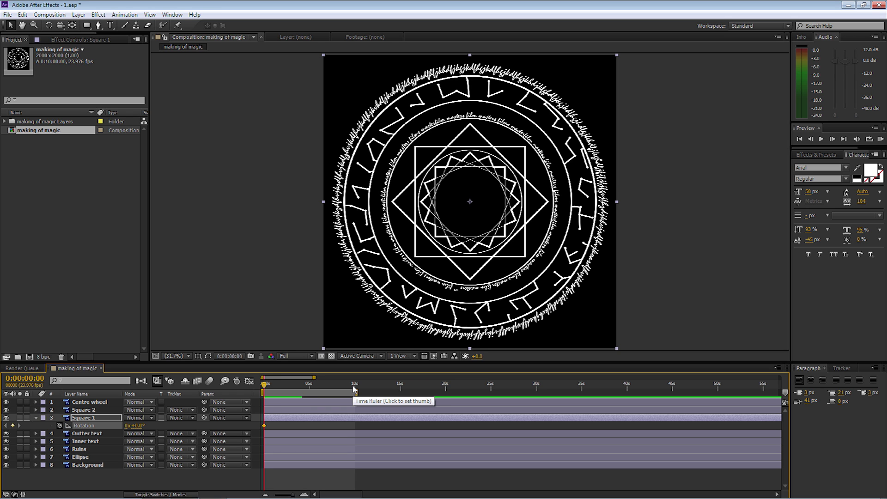
left_click(137, 426)
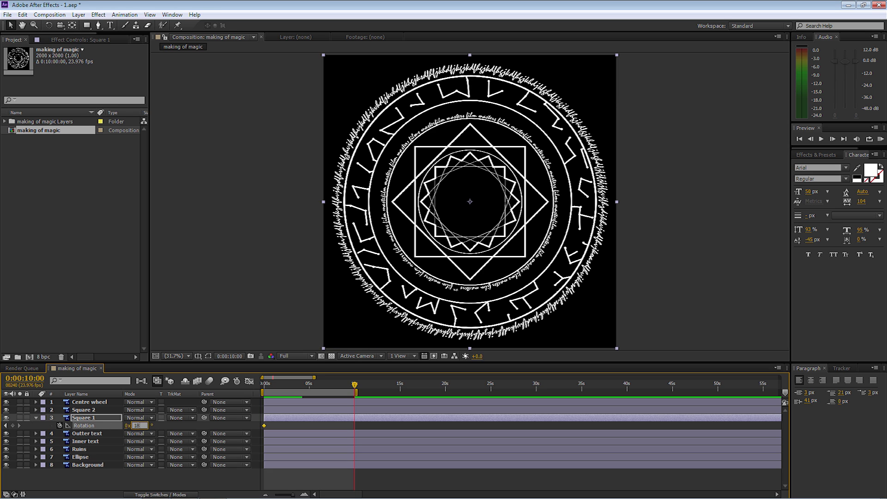
left_click(176, 425)
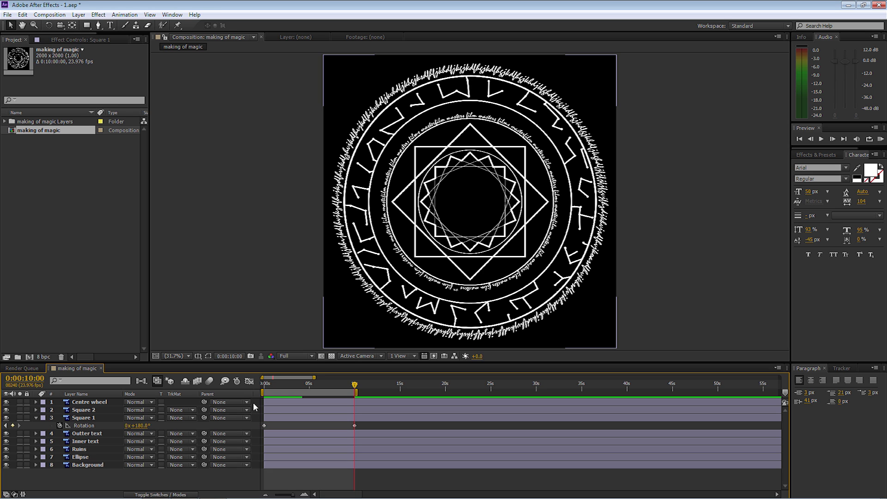
Preview the Square 1 rotation from the start of the composition.
left_click(265, 384)
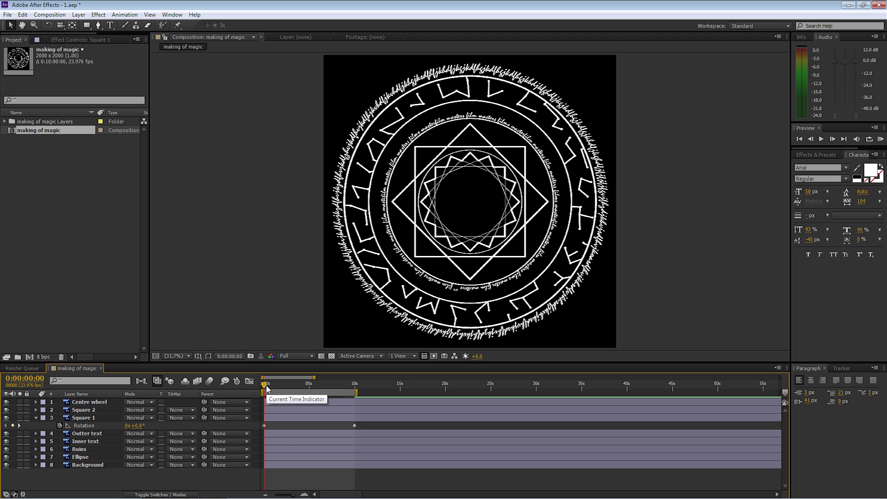
key("space")
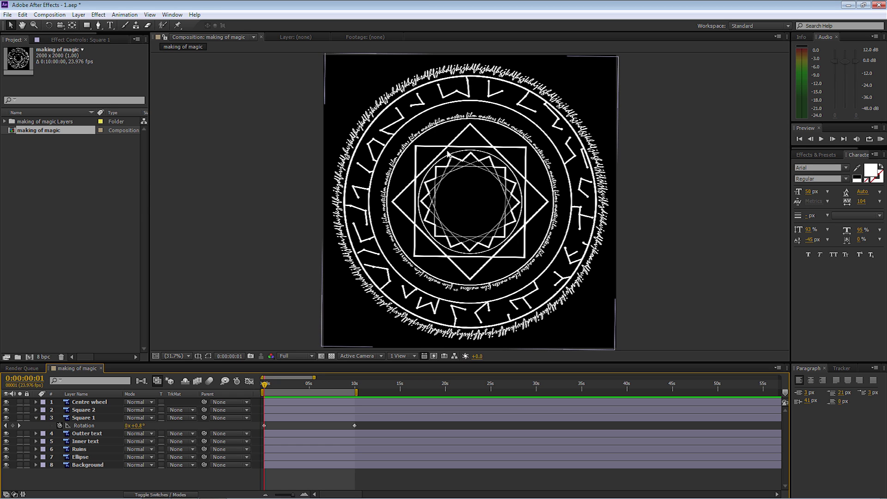
key("k")
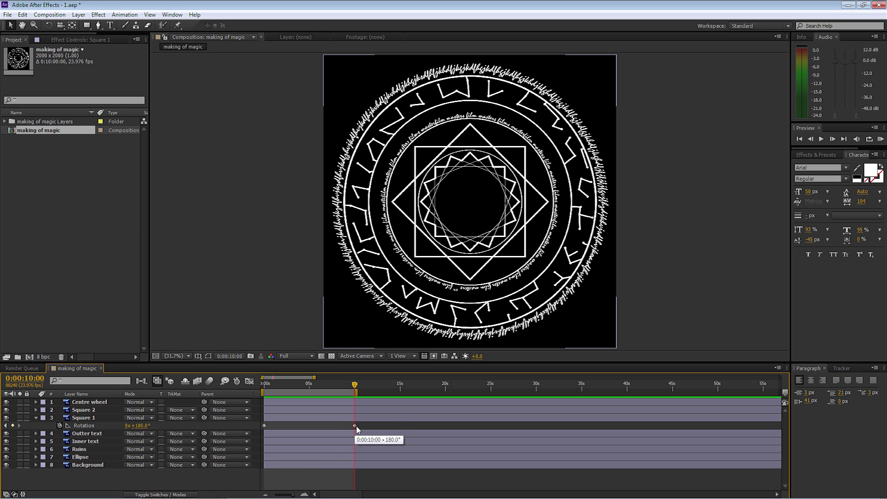
Set the Square 1 layer's rotation keyframe at 10 seconds to 1x+180°.
left_click(354, 426)
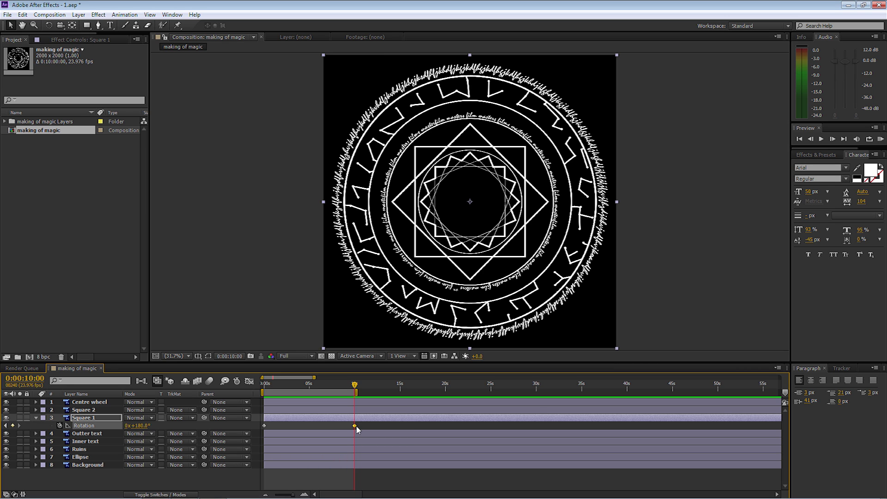
left_click(126, 426)
type("1")
left_click(136, 478)
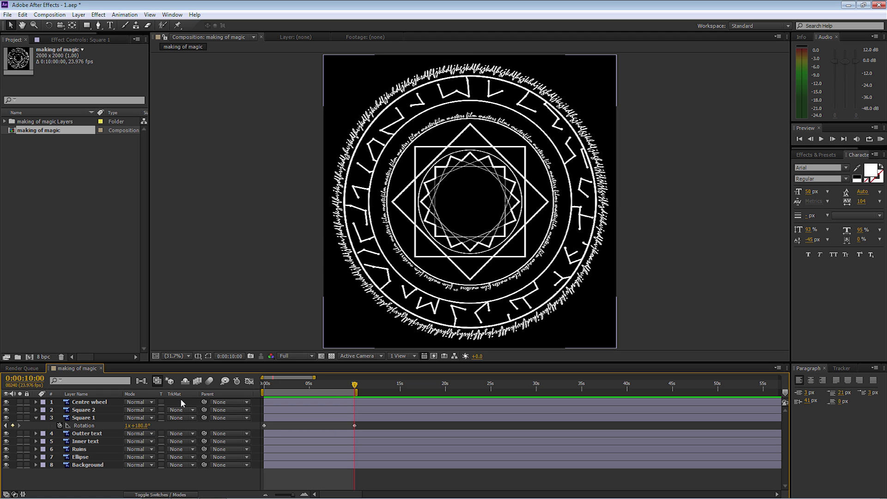
Preview the Square 1 rotation, try its 10-second keyframe at 0x+180° and undo that change.
key("space")
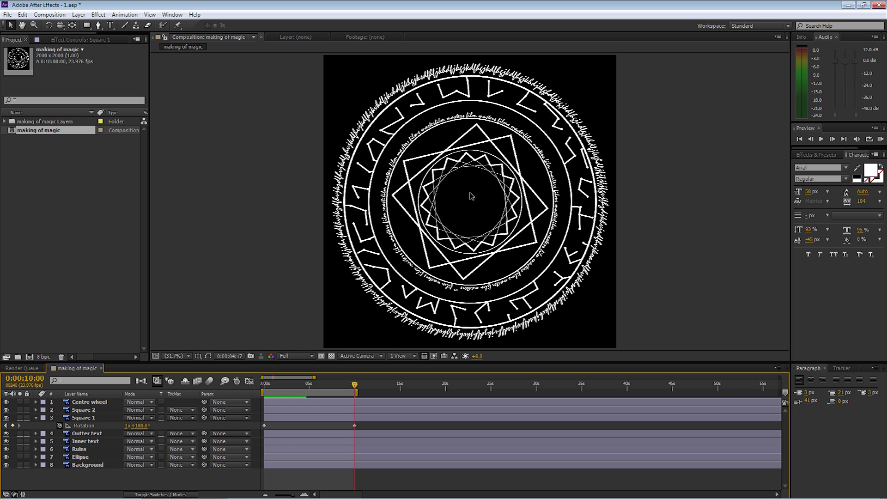
left_click_drag(139, 425, 142, 429)
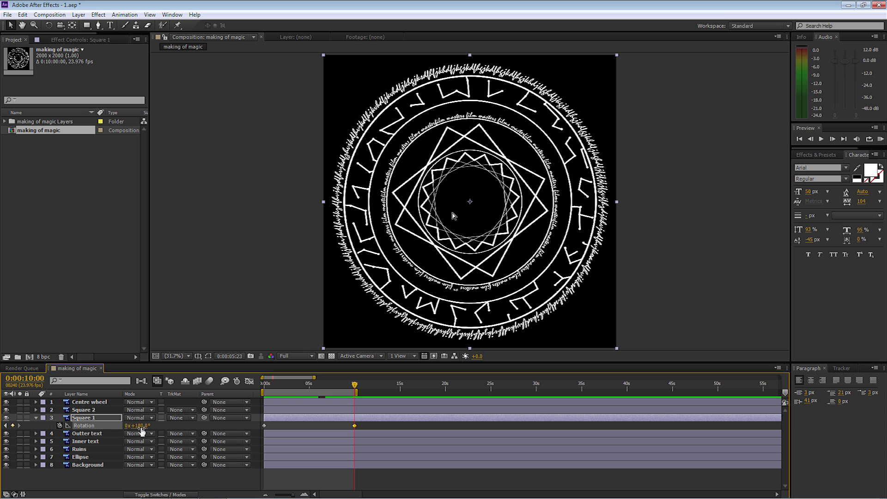
key("ctrl+z")
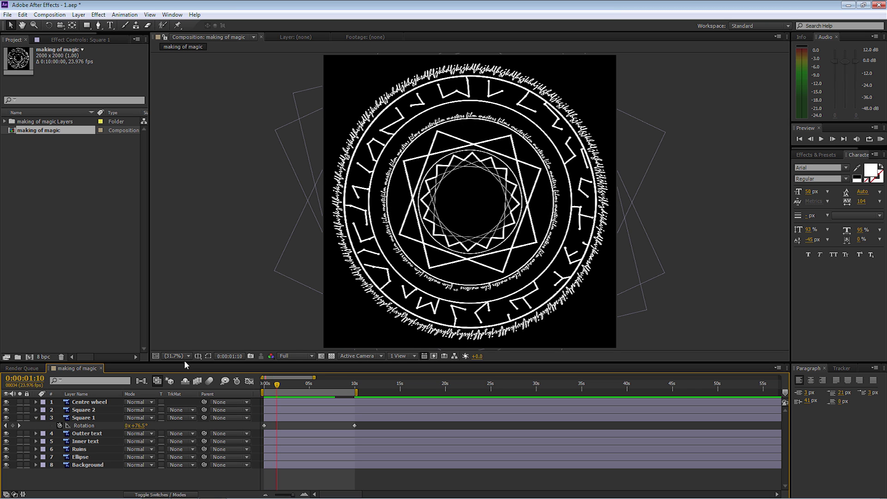
Animate the Inner text layer's rotation with keyframes from 0° at the start to 180° at 10 seconds.
left_click(80, 442)
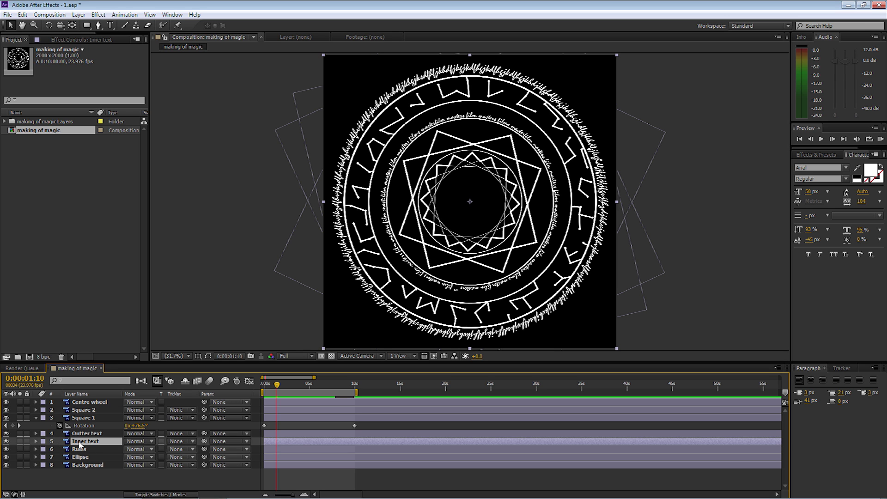
key("r")
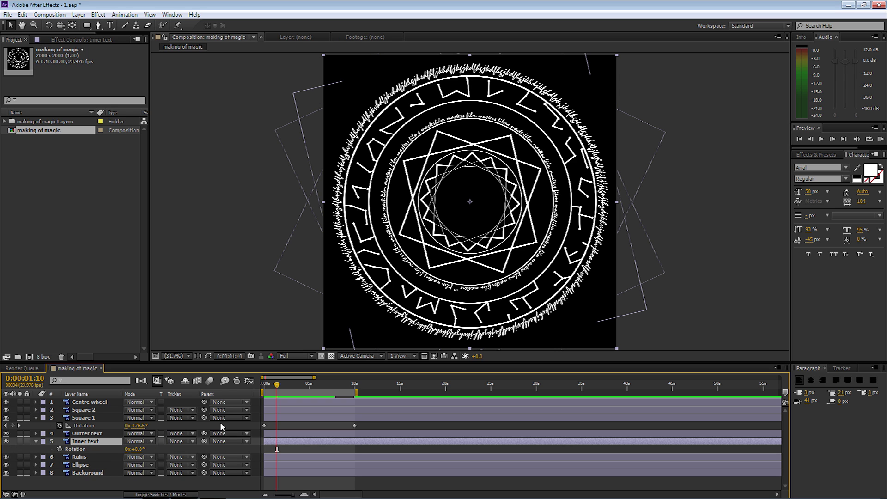
key("Home")
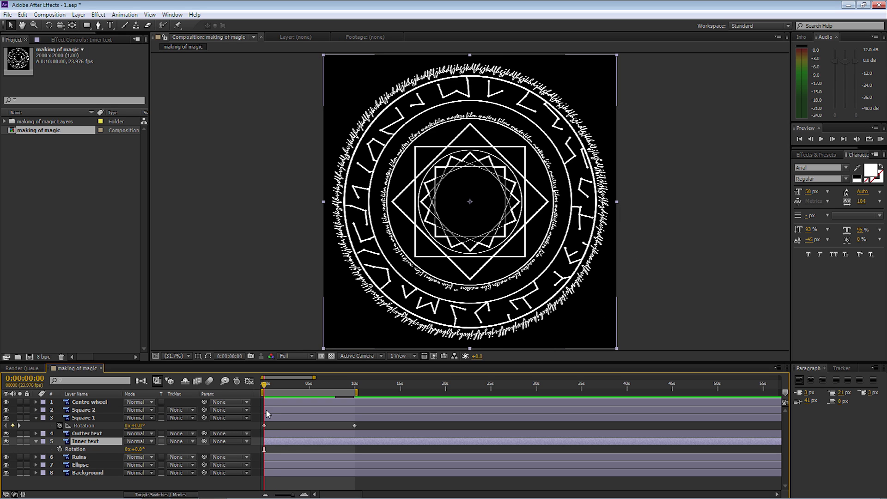
left_click(59, 448)
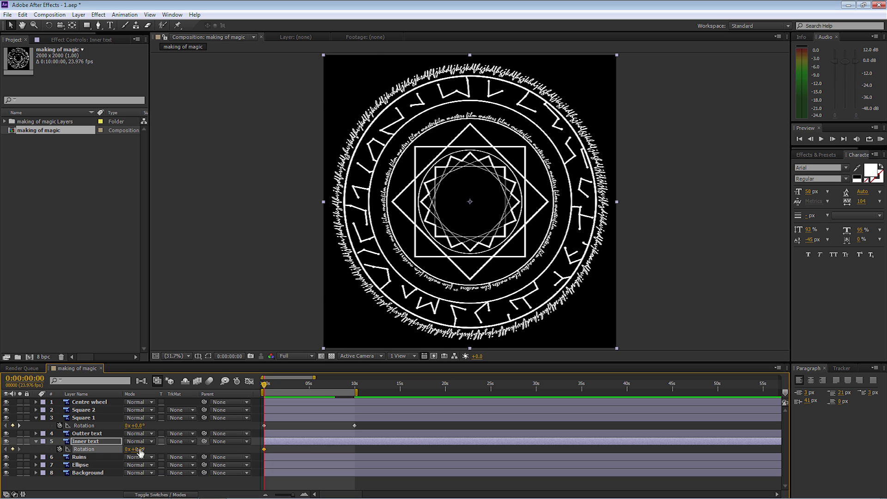
left_click(355, 389)
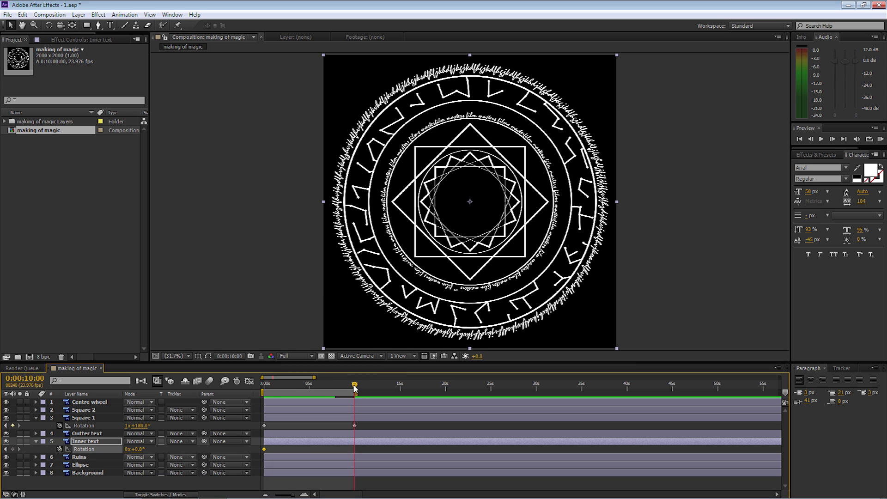
left_click_drag(134, 449, 137, 450)
left_click(141, 450)
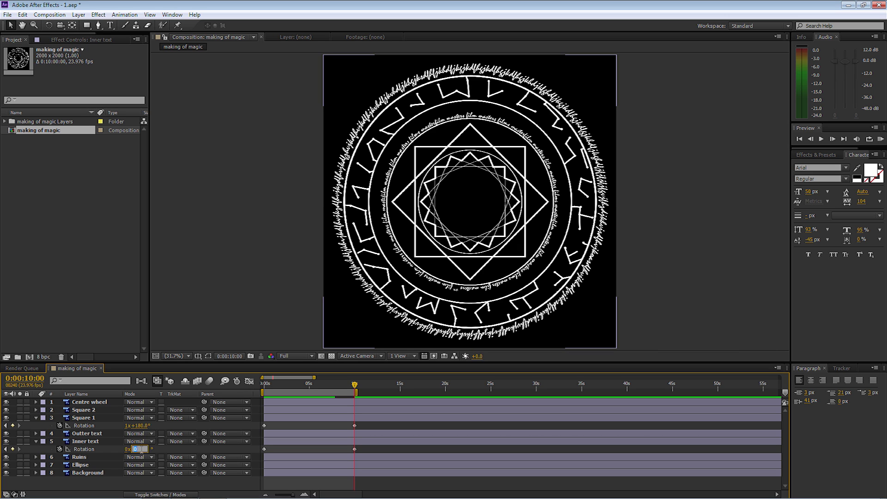
type("180")
key("Return")
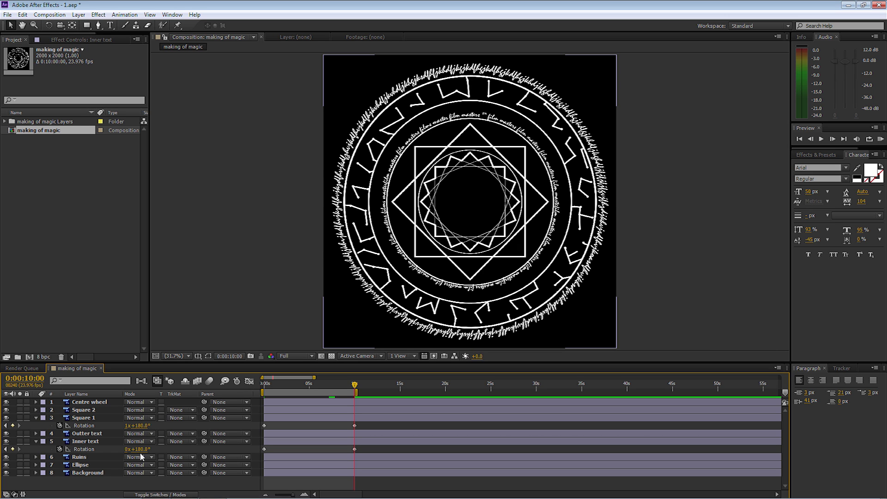
Set the Inner text layer's rotation at 10 seconds to 2x+180° and preview the animation.
left_click(125, 449)
key("Return")
key("space")
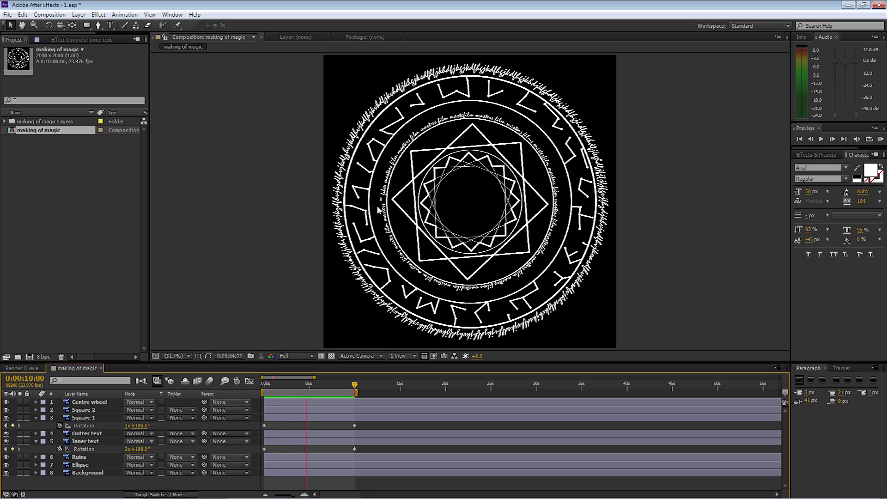
key("space")
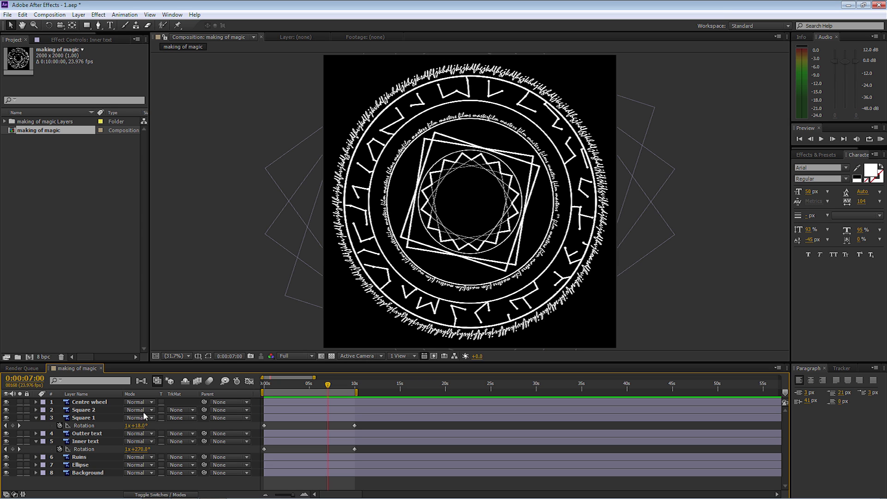
Set the Inner text layer's 10-second rotation keyframe to 1x+180° and preview the animation.
left_click(355, 387)
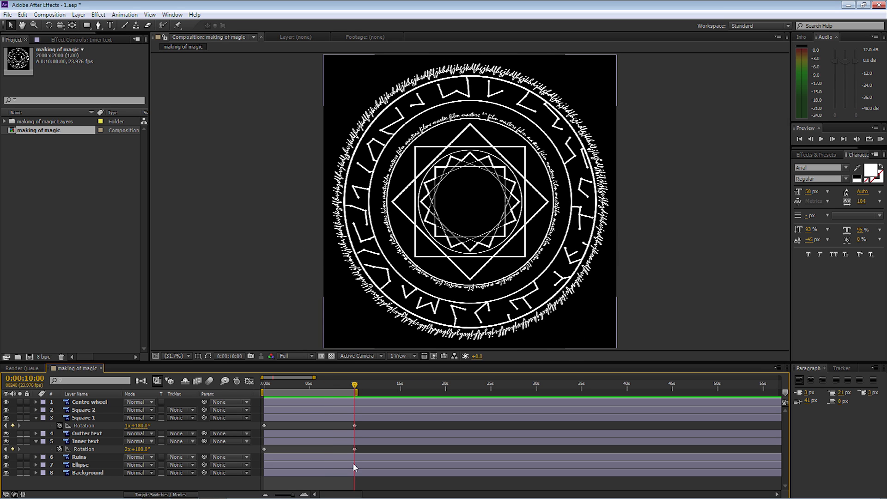
left_click(355, 450)
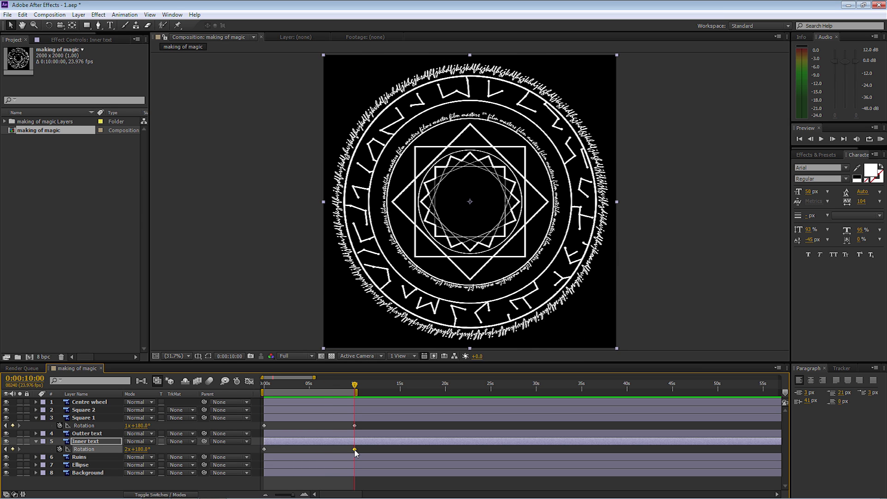
left_click(127, 449)
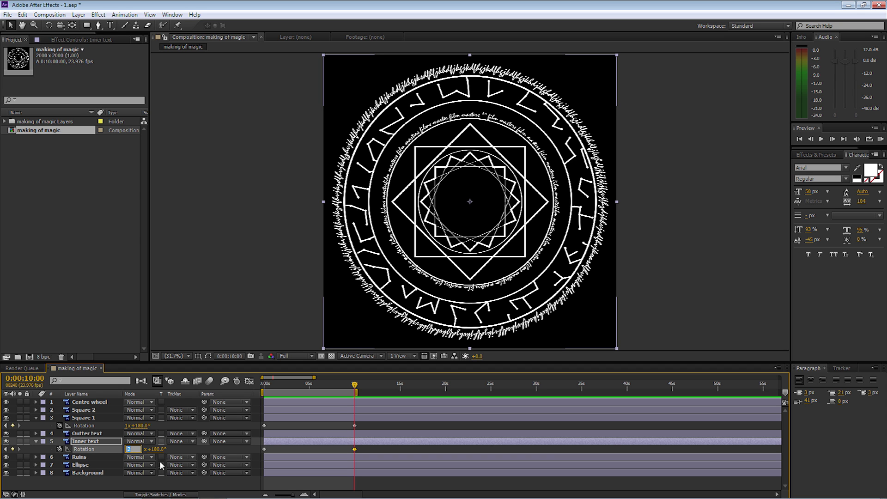
type("1")
left_click(157, 477)
key("space")
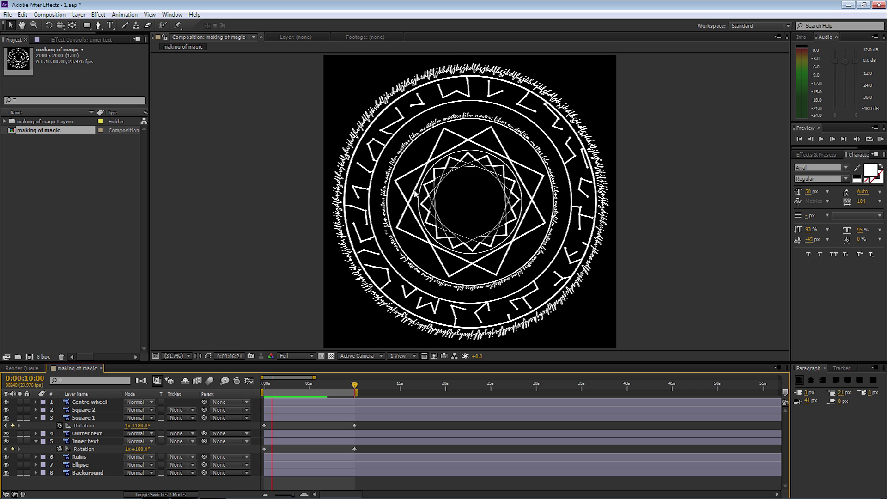
left_click(321, 391)
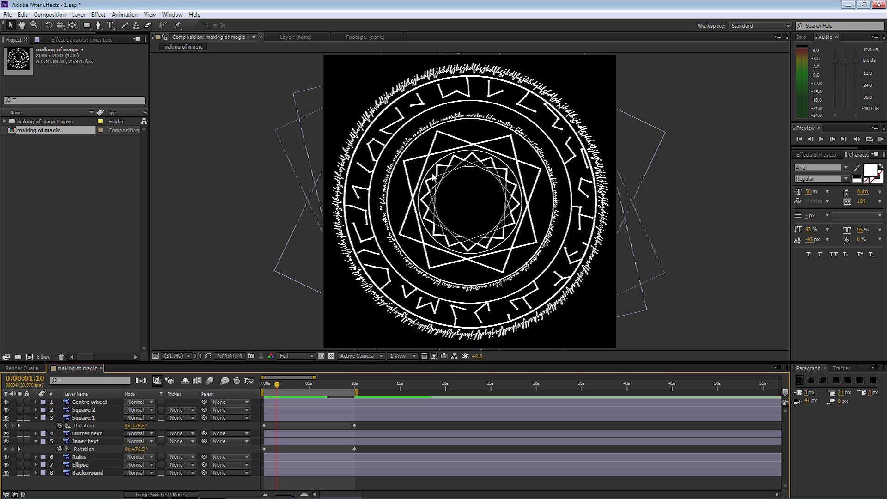
Set the Inner text layer's 10-second rotation keyframe to 0x+180° and preview the animation.
left_click(350, 384)
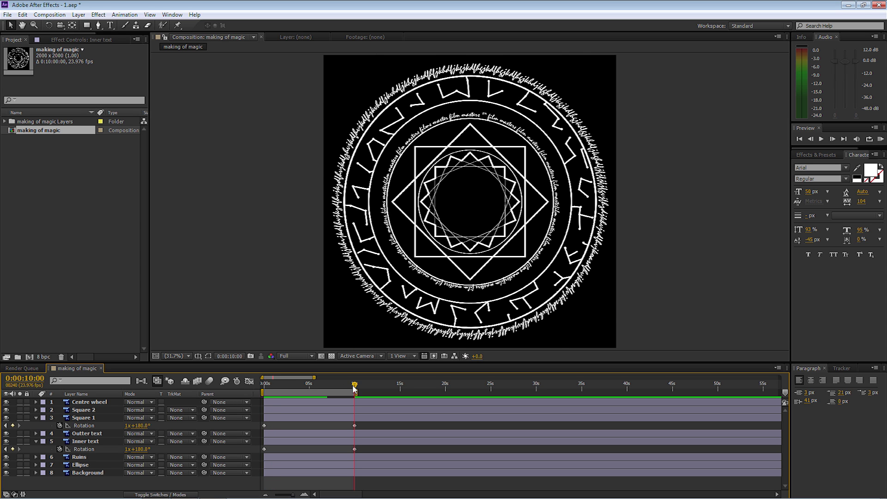
left_click(126, 449)
type("0")
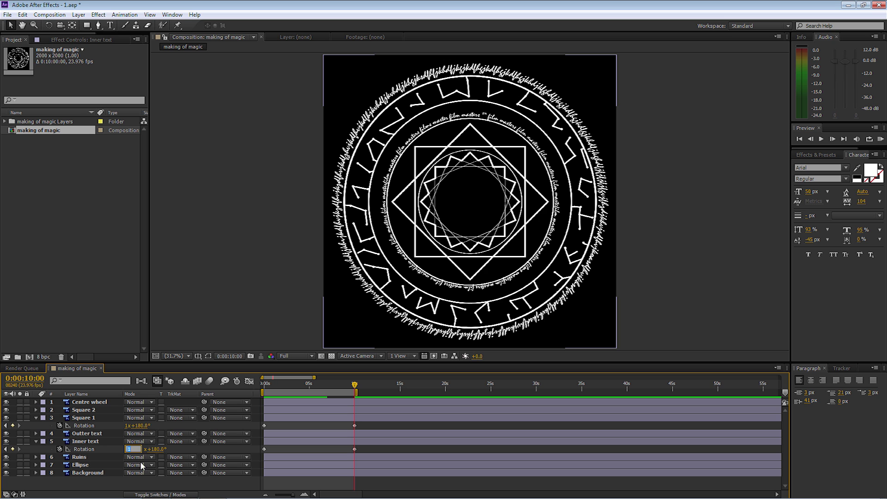
key("Return")
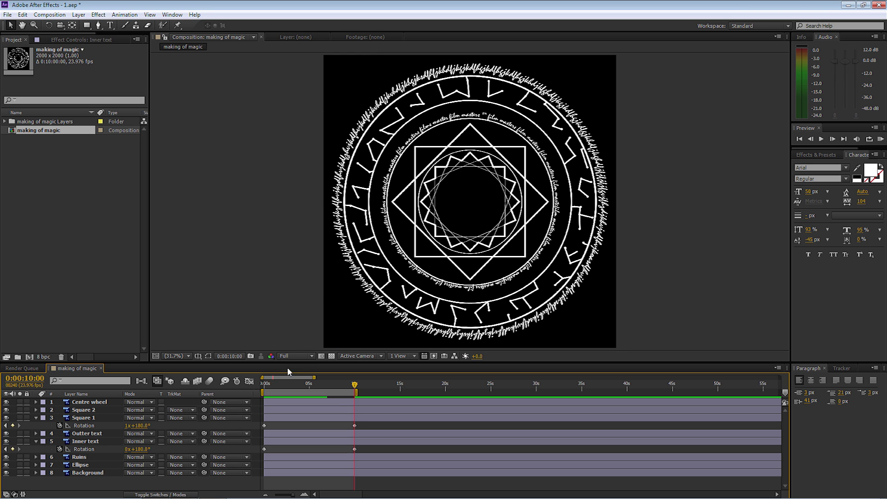
key("space")
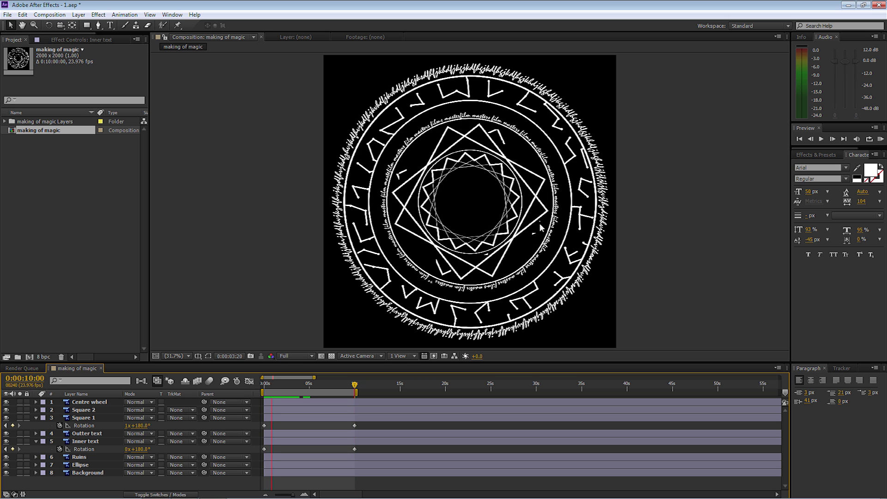
key("space")
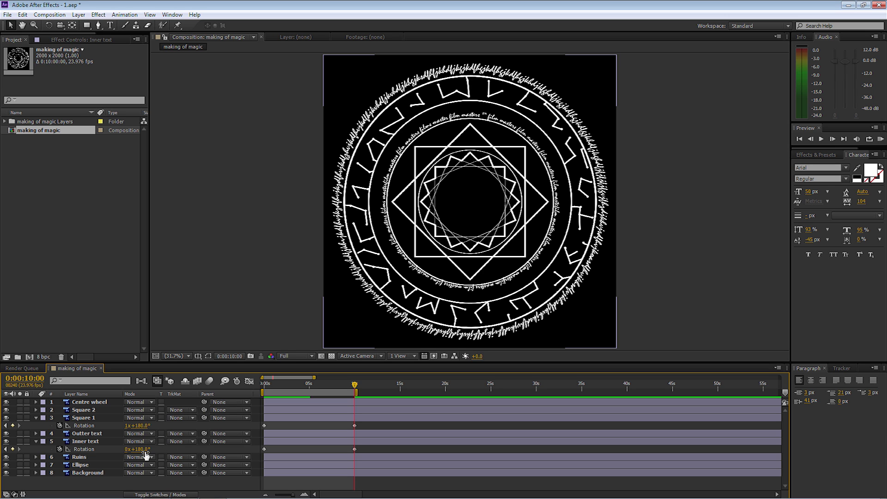
Collapse the rotation properties of the Inner text and Square 1 layers.
left_click(126, 449)
type("1")
key("Return")
left_click(35, 441)
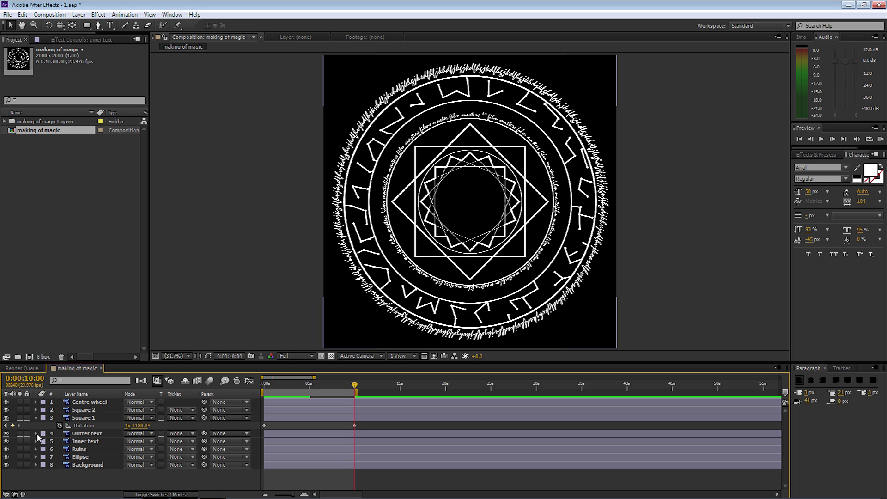
left_click(36, 418)
Animate the Ruins layer's rotation with keyframes from 0° at the start to -1x+0° at 10 seconds, and preview it.
left_click(77, 443)
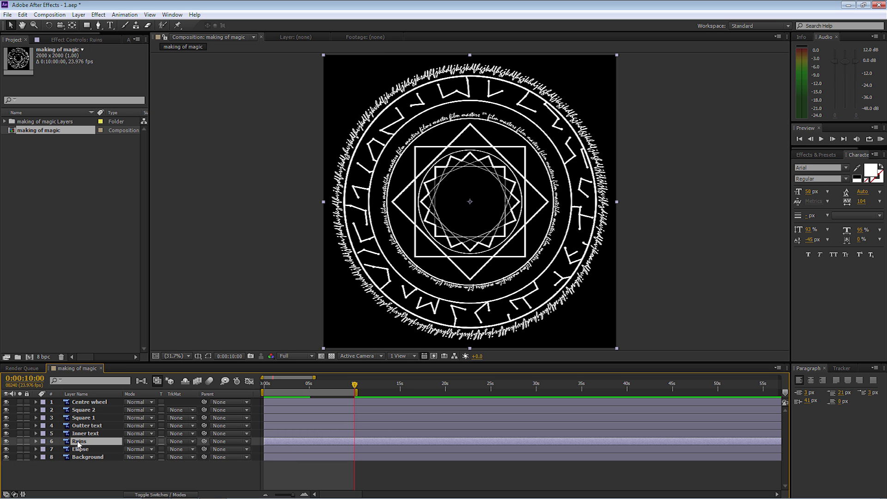
key("r")
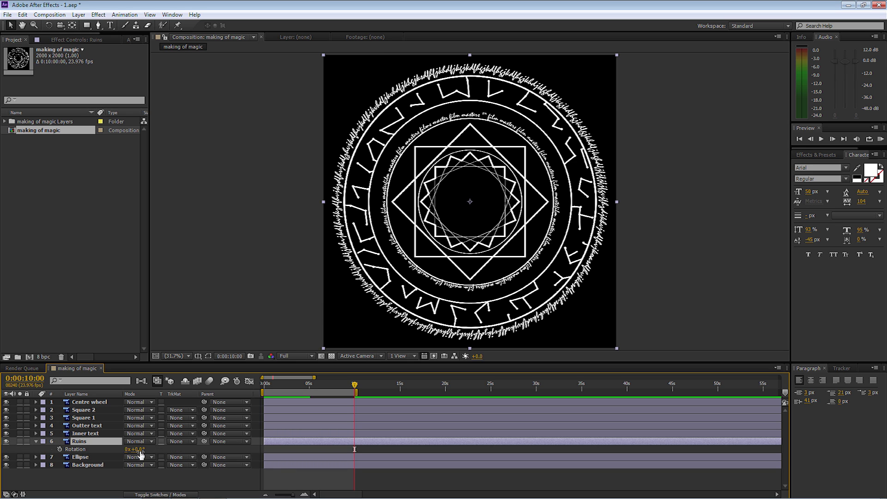
key("space")
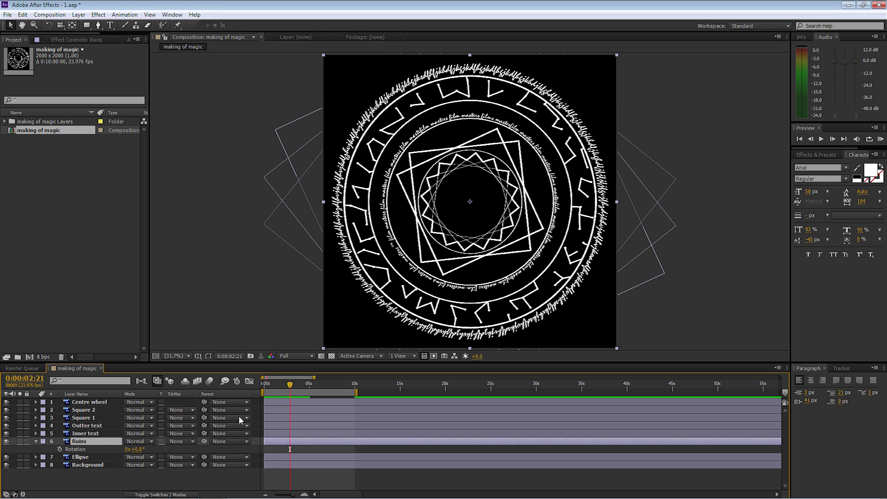
key("Home")
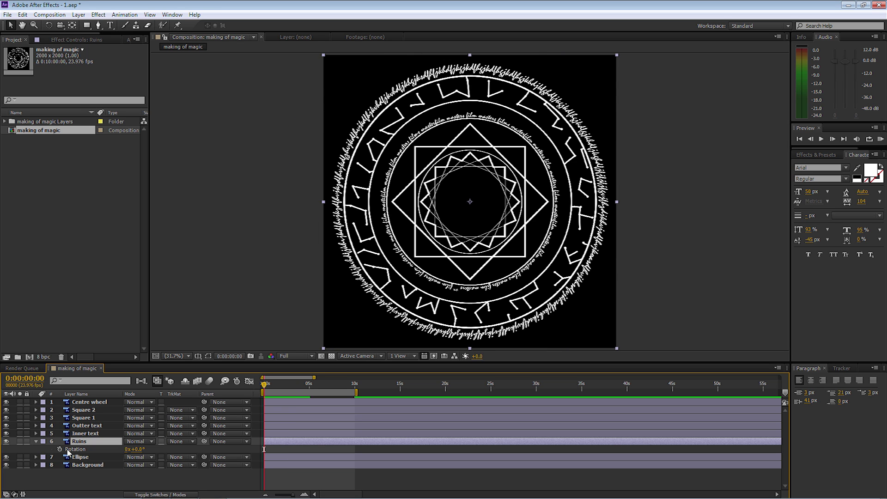
left_click(60, 449)
left_click(353, 384)
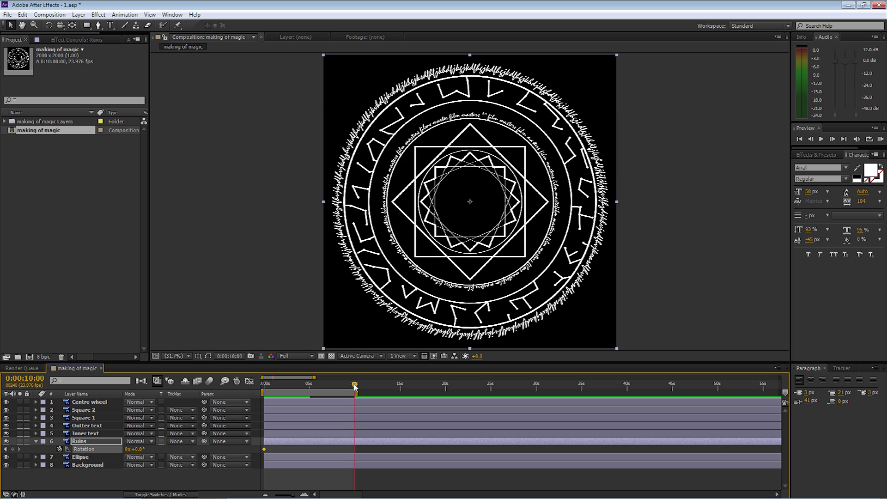
left_click(142, 449)
key("Return")
key("space")
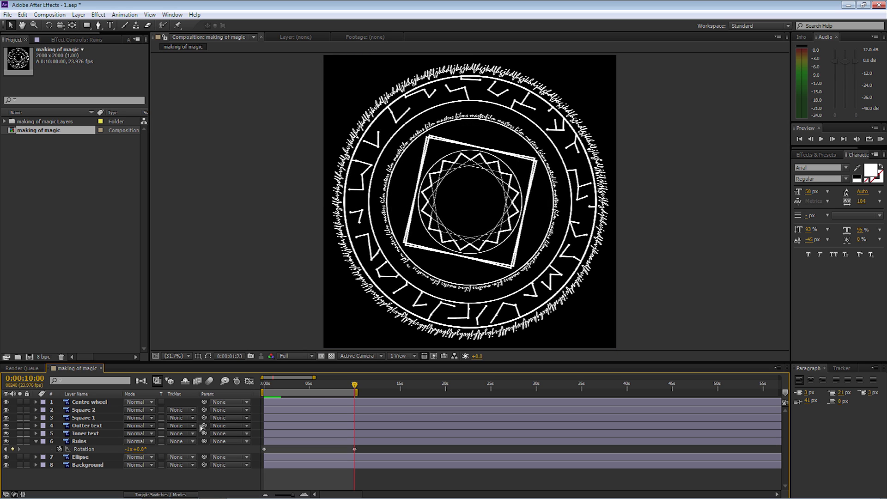
key("space")
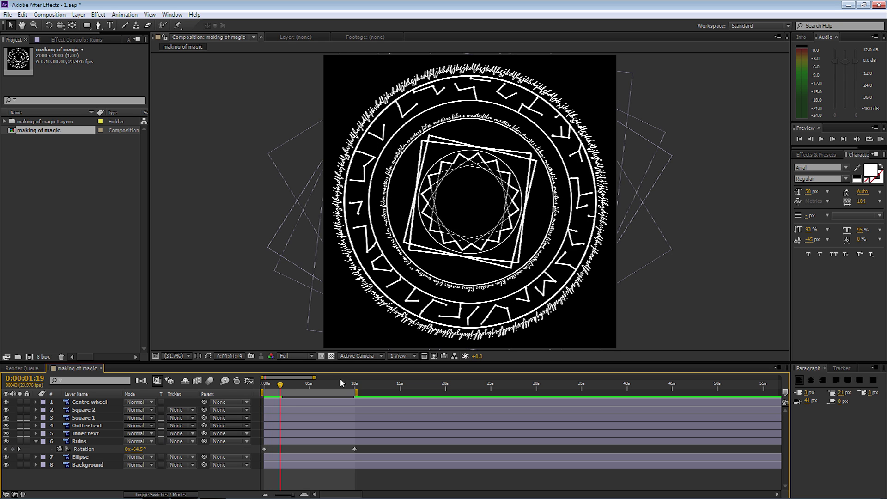
Examine the frames around the 10-second mark and preview the rotation animation.
left_click(354, 385)
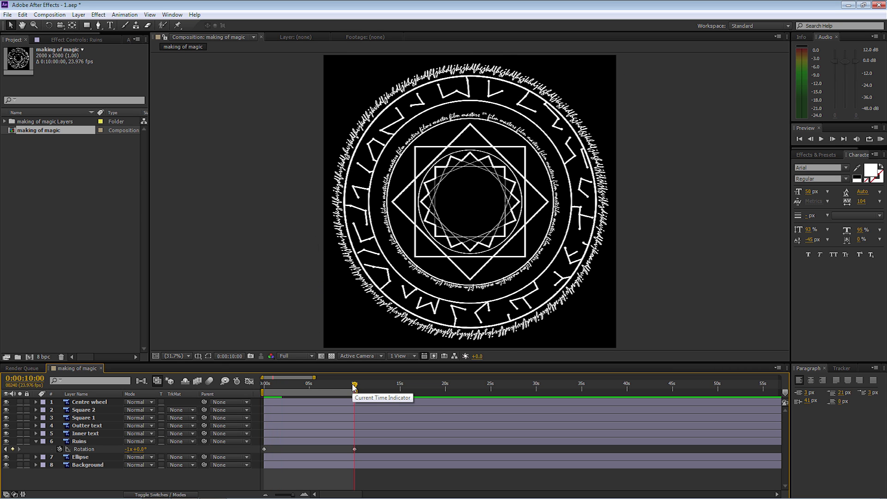
left_click_drag(354, 386, 353, 386)
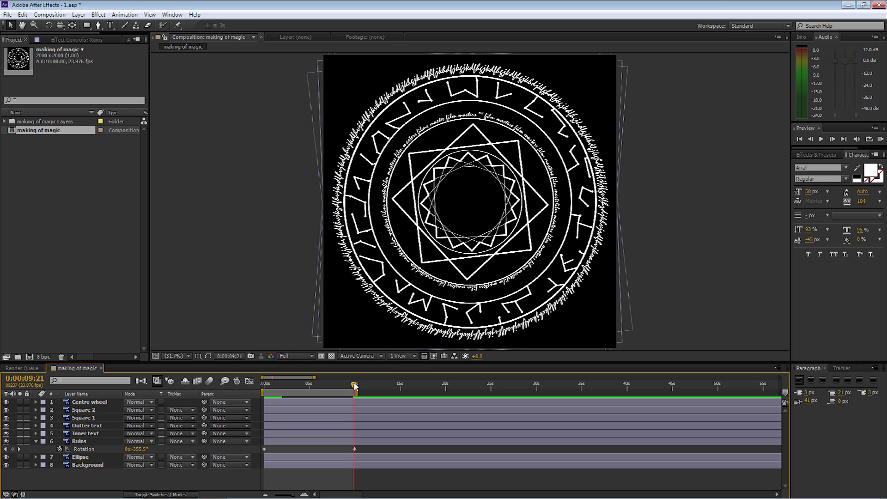
left_click_drag(354, 386, 356, 386)
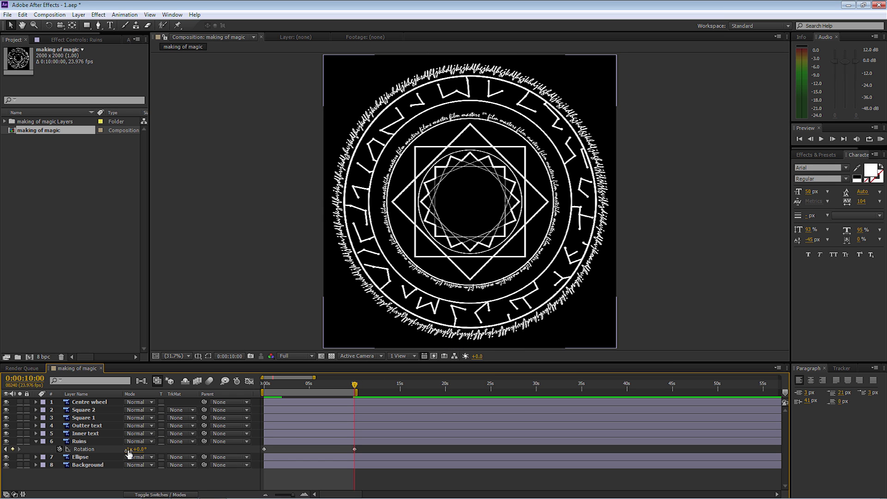
key("space")
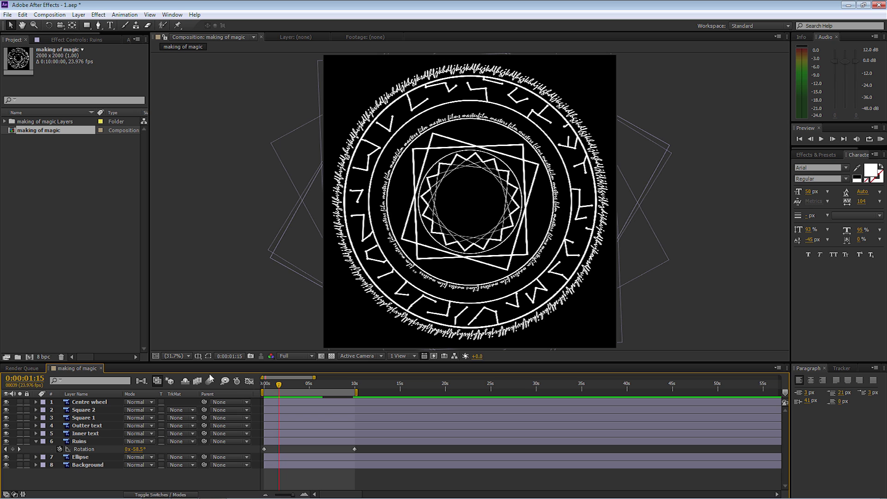
Collapse the Ruins layer's rotation and keyframe the Outter text layer's rotation at 0° at the start of the composition.
left_click_drag(282, 387, 264, 387)
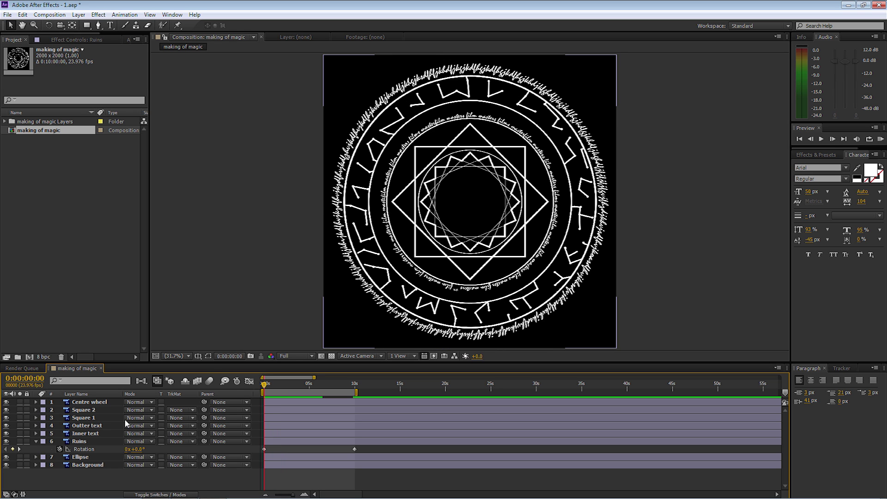
left_click(73, 441)
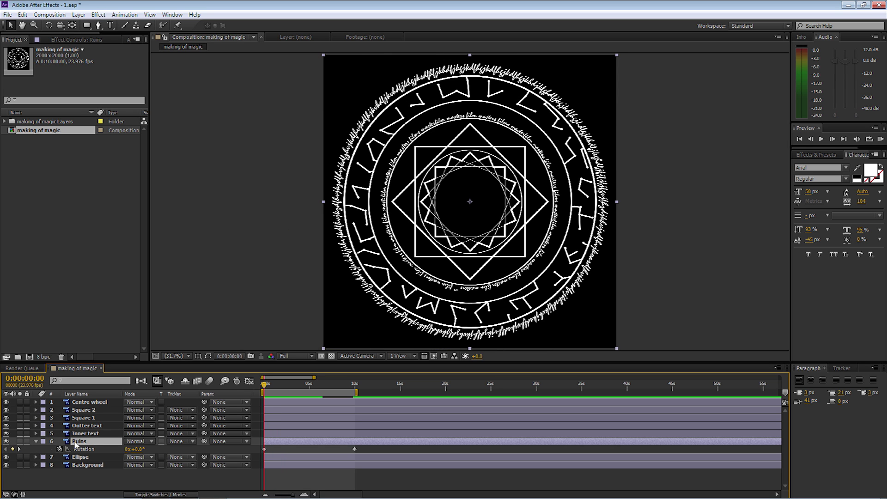
key("r")
left_click(80, 426)
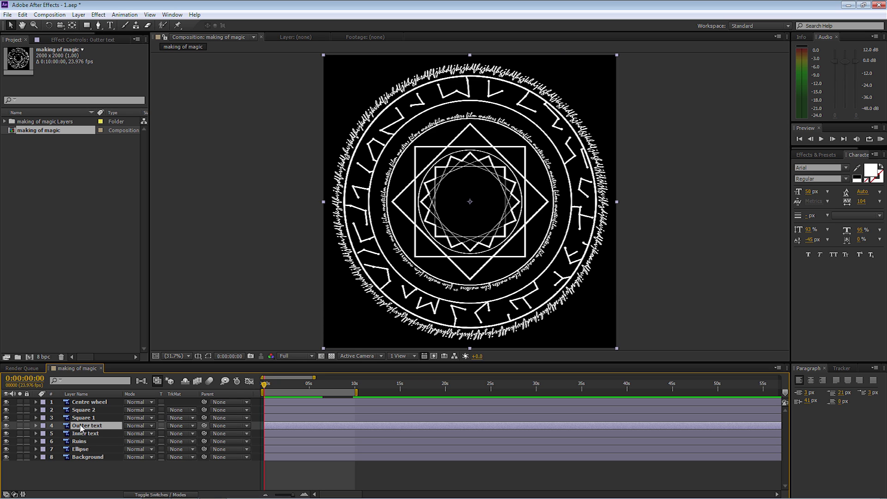
key("r")
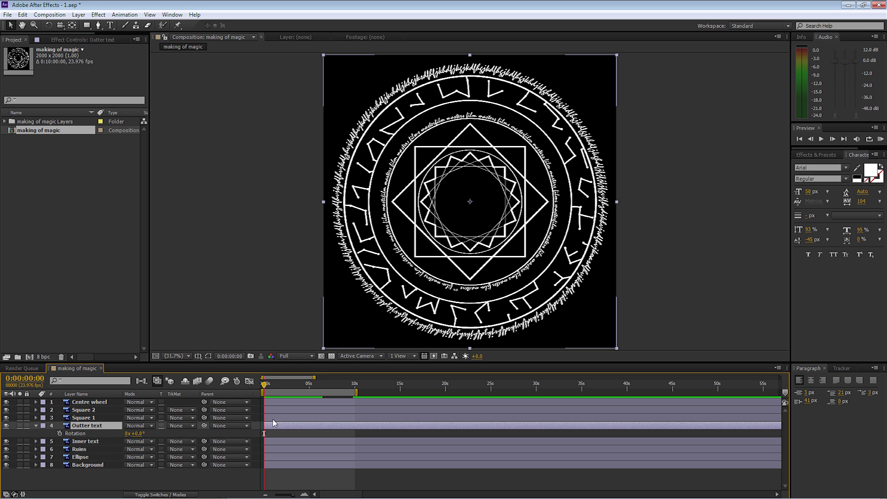
left_click(60, 434)
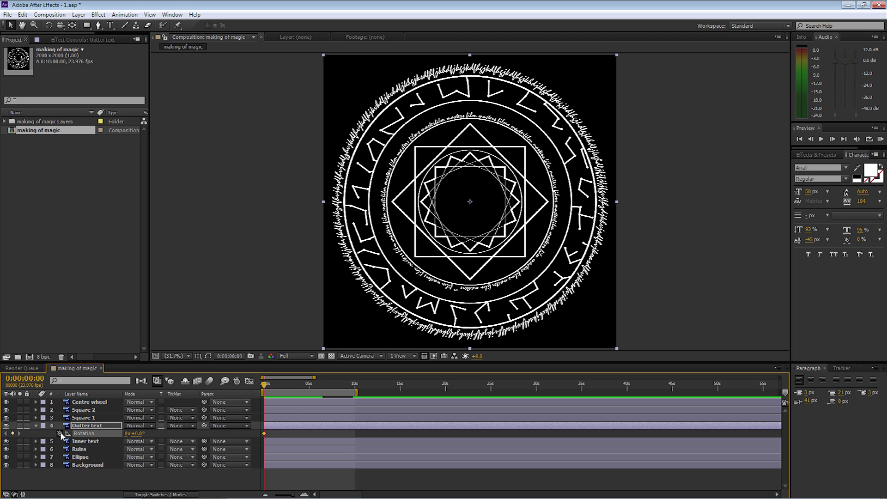
Set the Outter text layer's rotation to 0x+250° at 10 seconds and preview the animation.
left_click(355, 387)
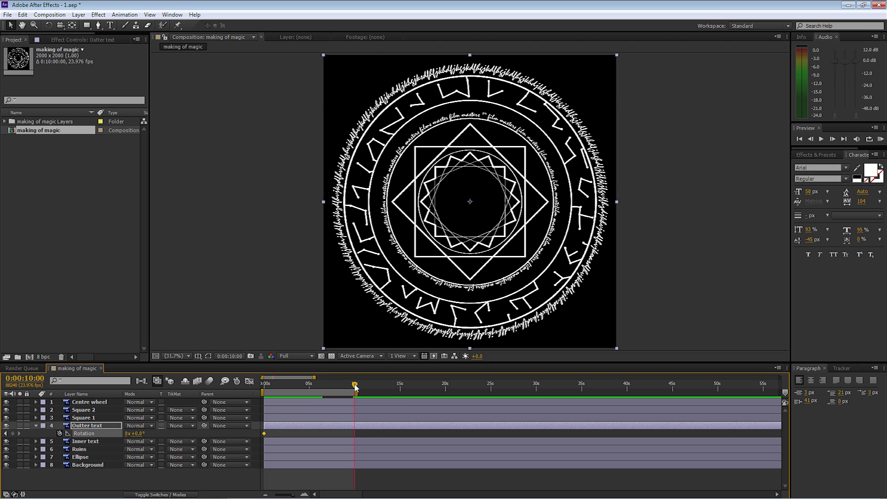
left_click(137, 433)
type("250")
key("Return")
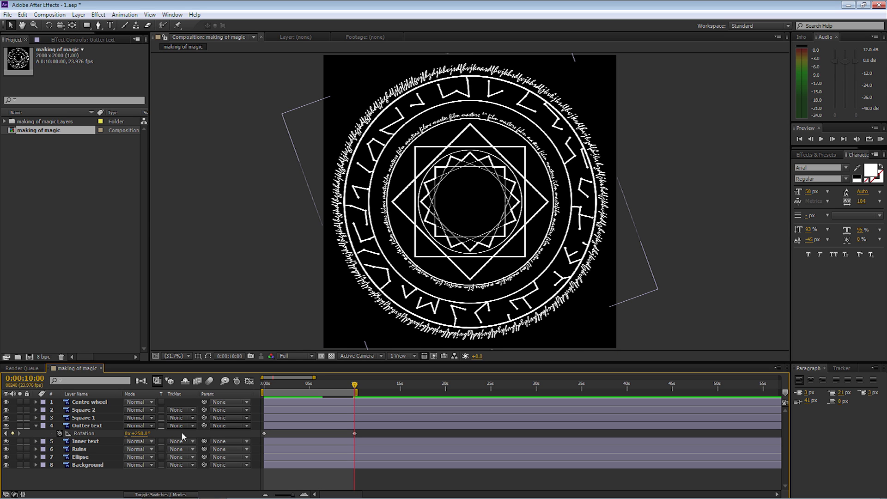
key("KP_0")
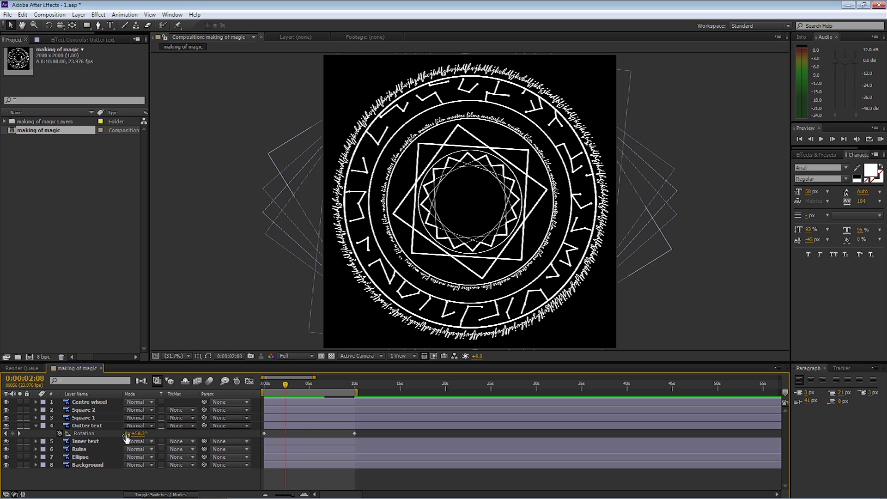
Reveal the Ellipse layer's rotation and set it to 360° without keyframes.
left_click(86, 458)
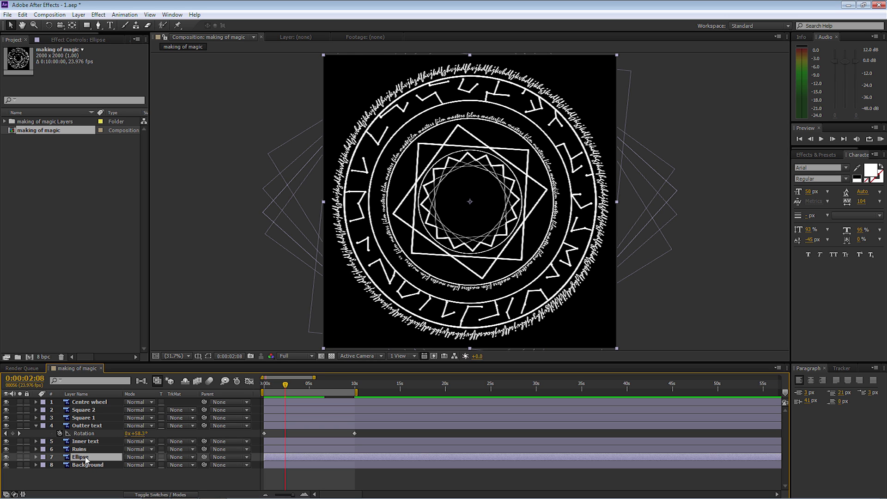
key("r")
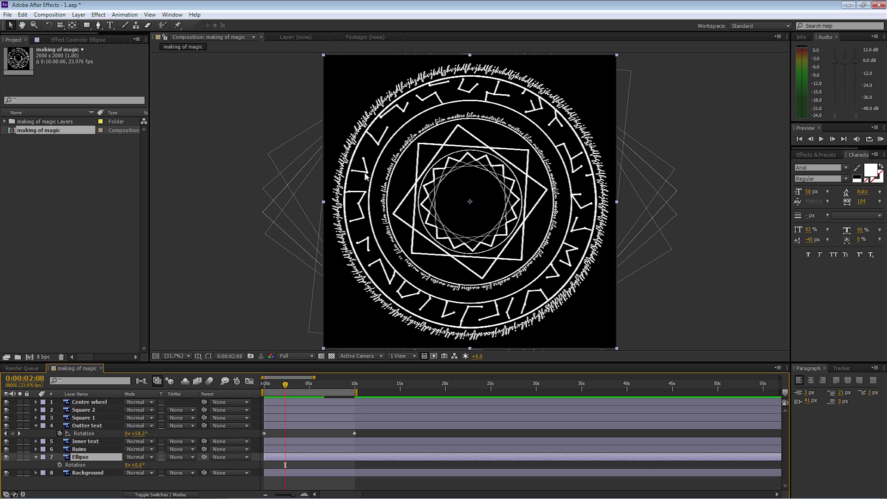
left_click(355, 386)
left_click(136, 465)
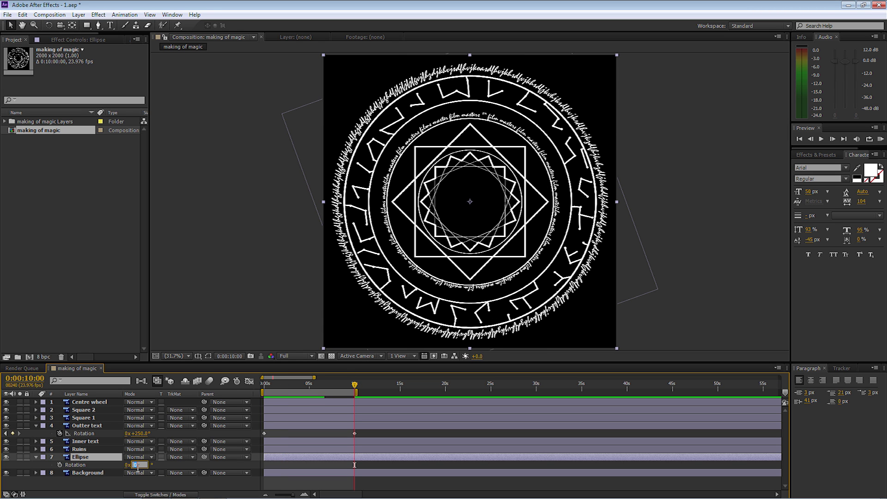
type("360")
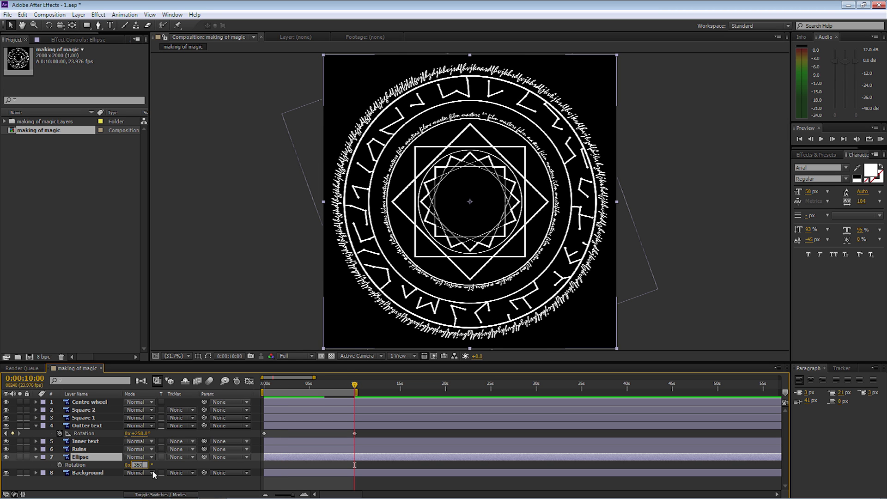
left_click(115, 465)
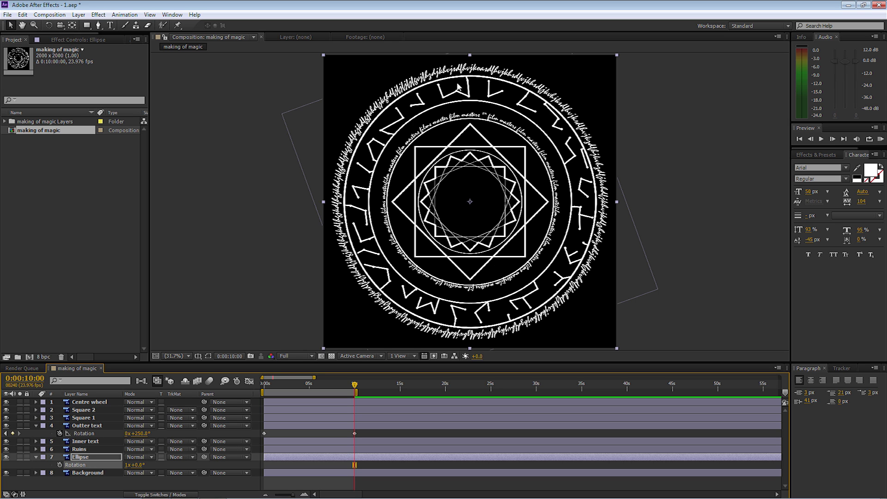
Compare the start and 10-second frames, and set the Ellipse layer's rotation to 10x+0°.
left_click(264, 386)
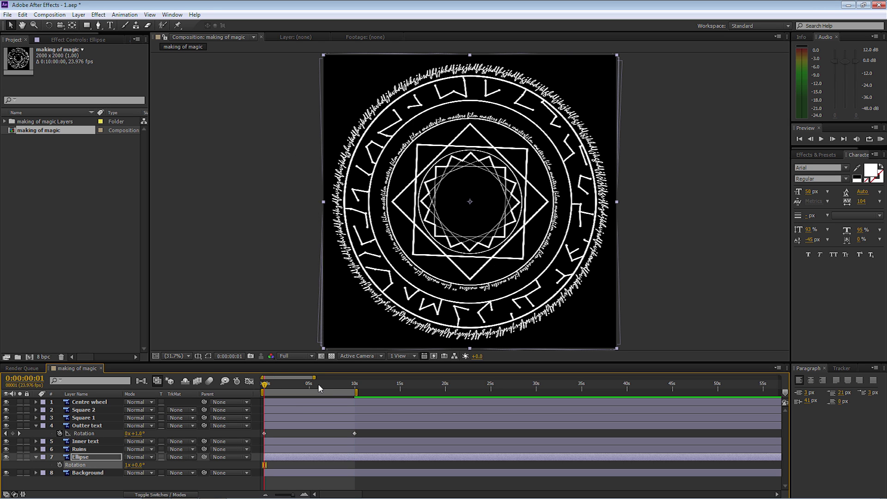
left_click(355, 388)
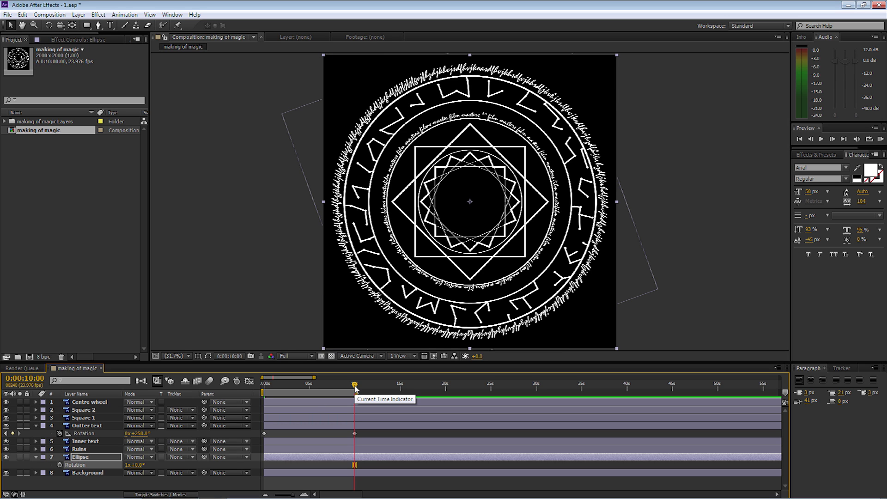
left_click(127, 465)
type("10")
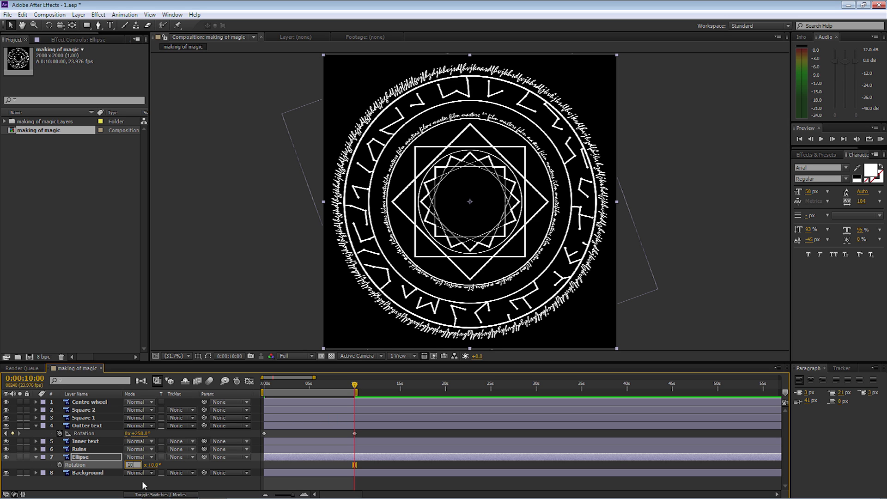
left_click(142, 485)
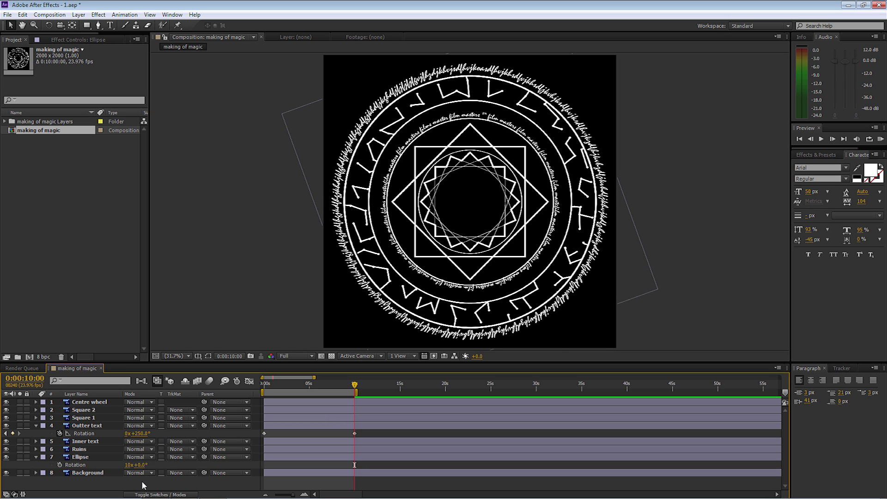
Collapse all layers' properties and enable motion blur for the composition, with the layer switches shown.
key("ctrl+a")
key("u")
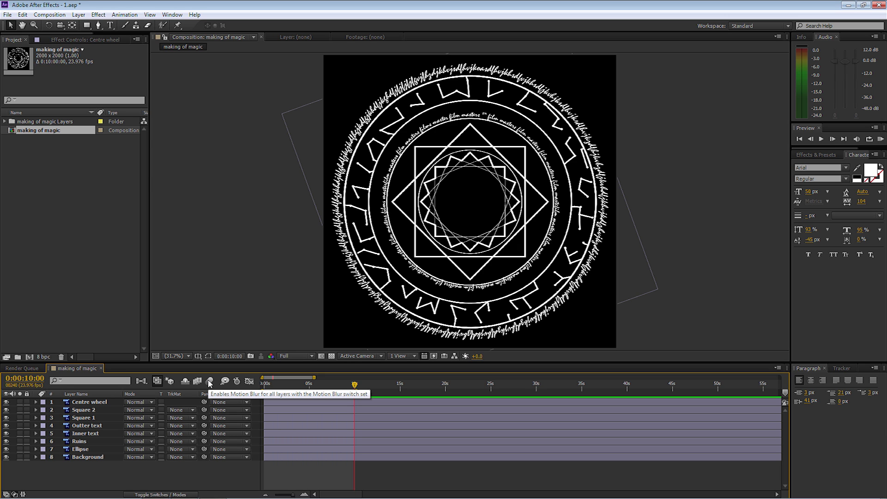
left_click(209, 381)
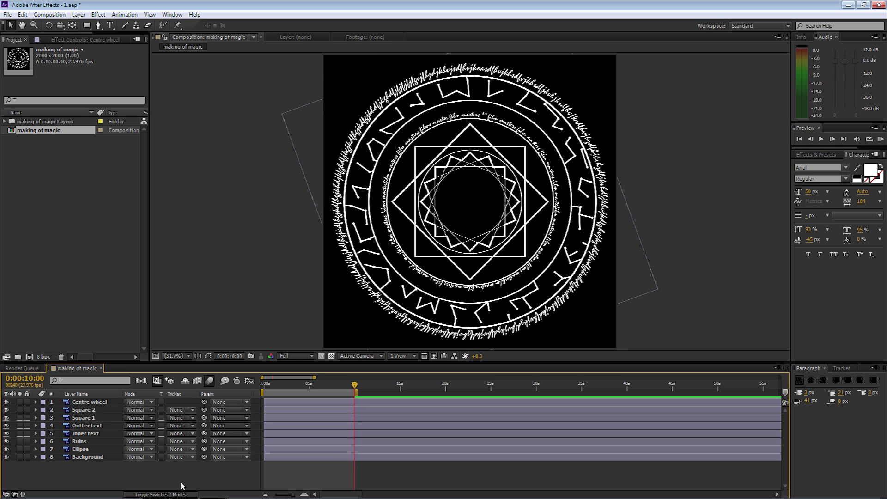
left_click(155, 495)
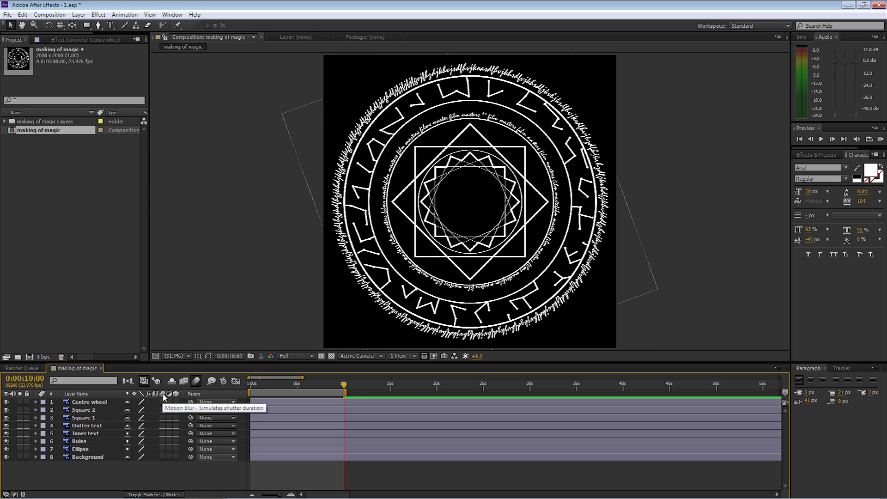
left_click(196, 383)
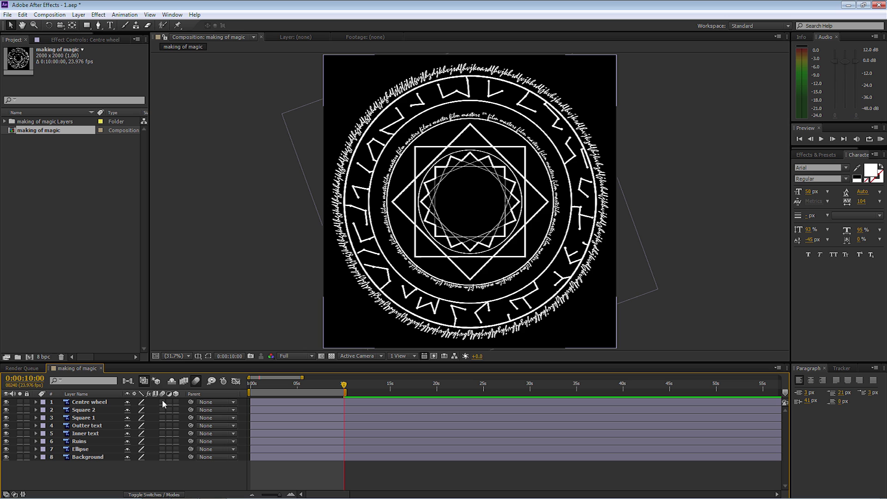
Turn on motion blur for the Centre wheel through Ruins layers, switching it off and on again for Square 1 through Ruins.
left_click(161, 401)
left_click(162, 425)
left_click(161, 433)
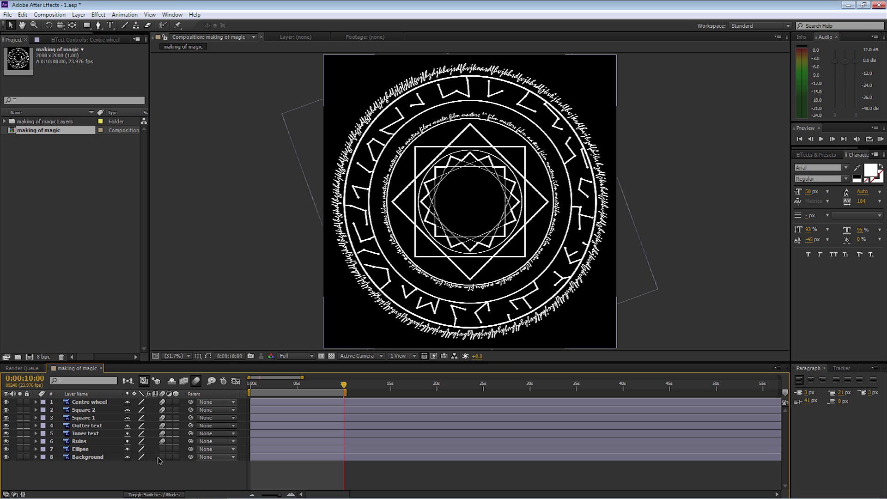
left_click_drag(160, 442, 161, 416)
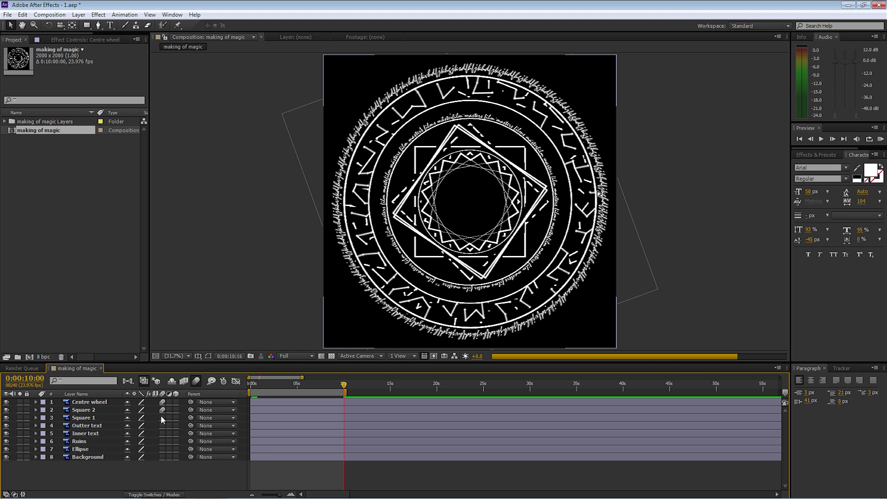
left_click_drag(162, 417, 162, 441)
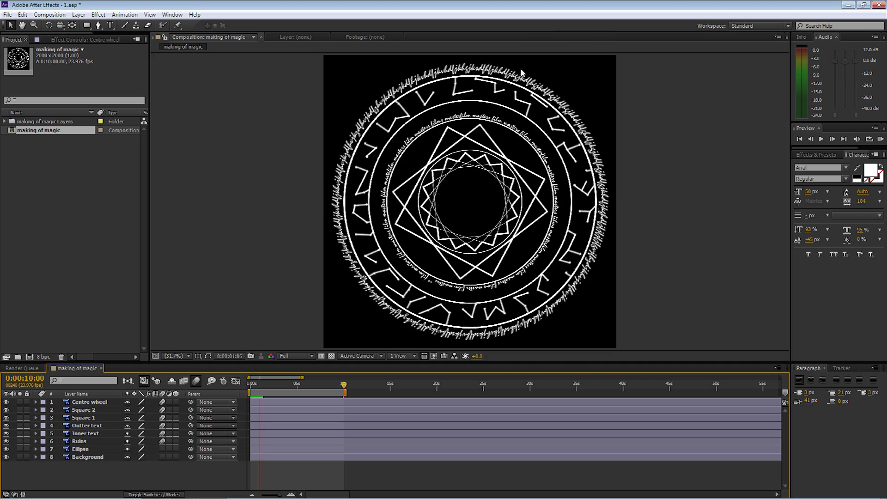
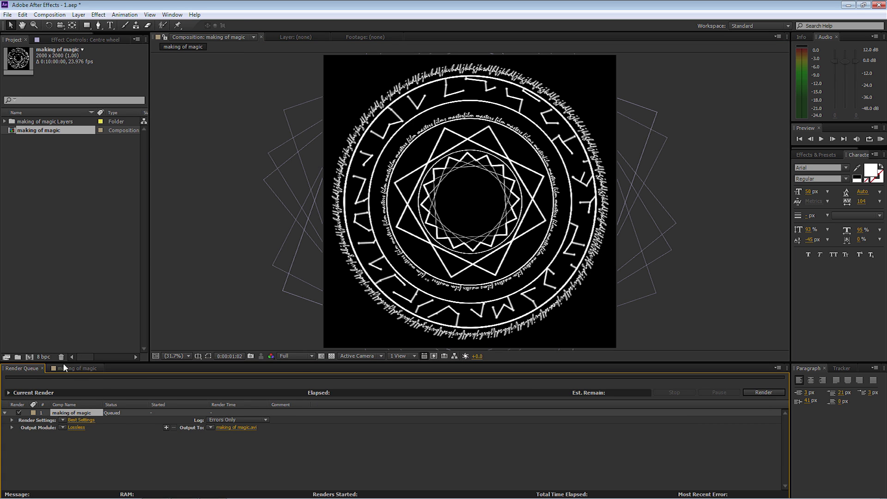
Set the queued render's output module format to QuickTime, accepting the Animation codec at quality 100.
left_click(70, 368)
left_click(82, 428)
left_click(355, 66)
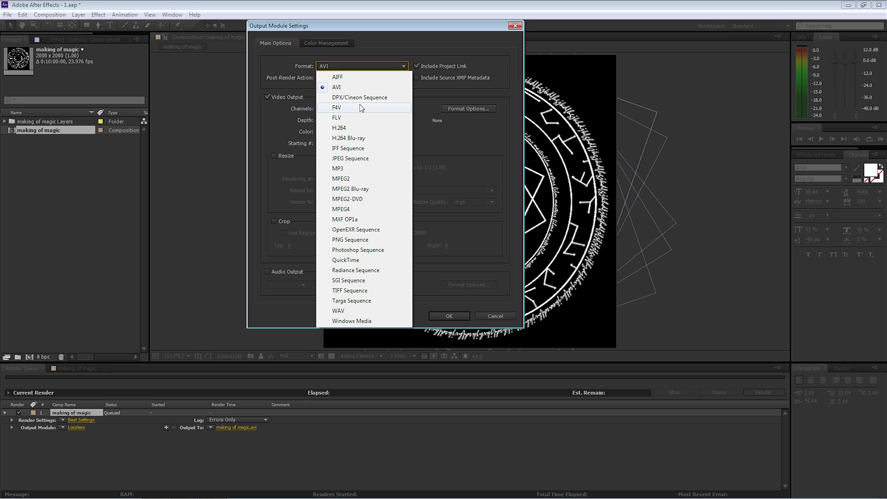
left_click(362, 260)
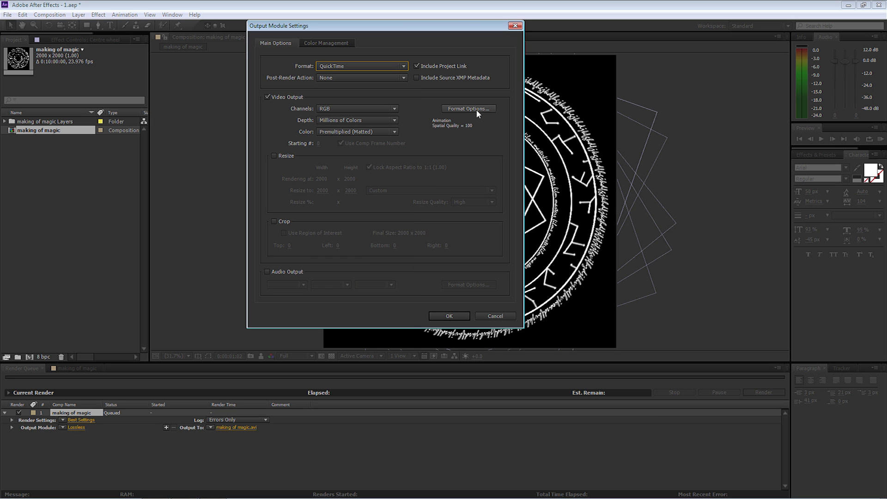
left_click(456, 109)
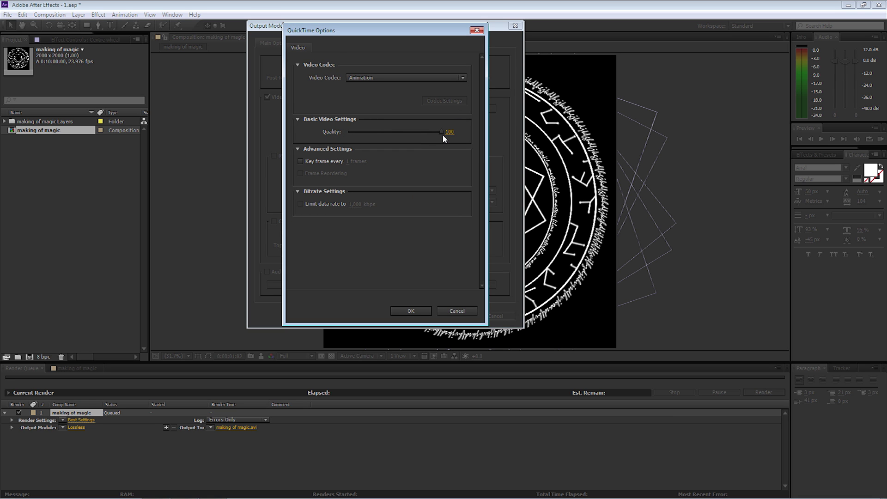
left_click(405, 311)
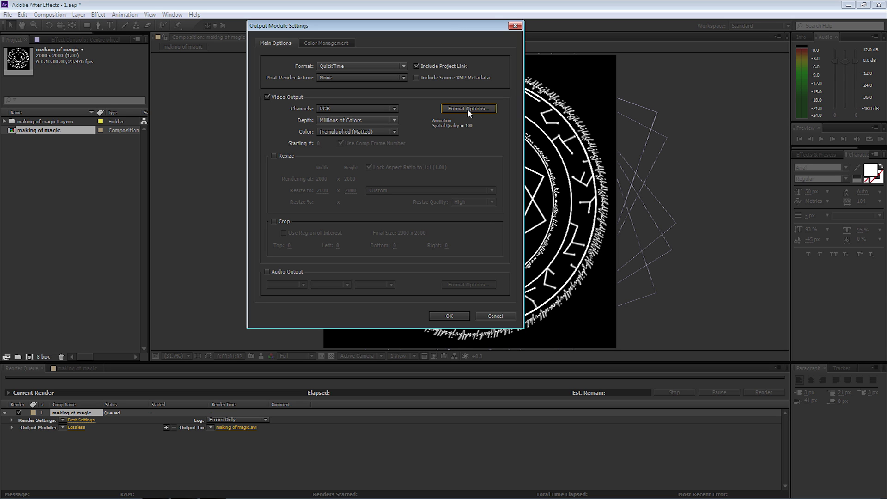
left_click(445, 316)
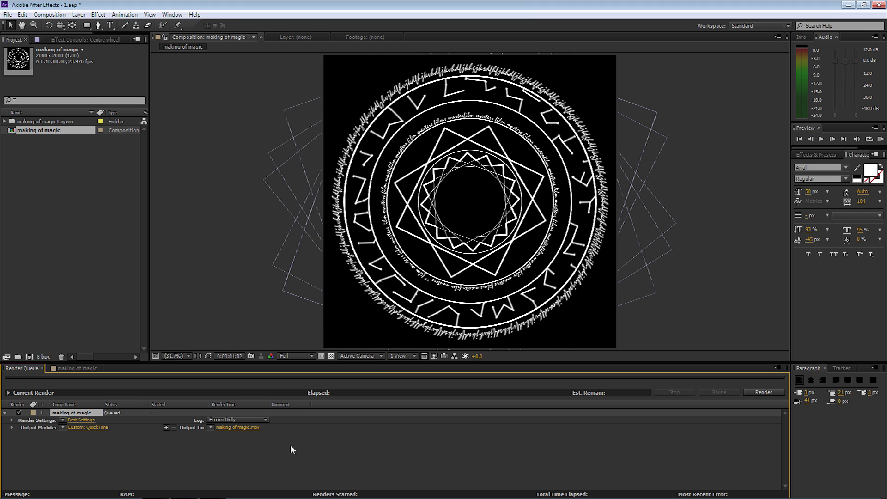
Set the output movie to making of magic.mov in the Film Masters > Dr Strange > Making of magic folder and render the queue.
left_click(231, 428)
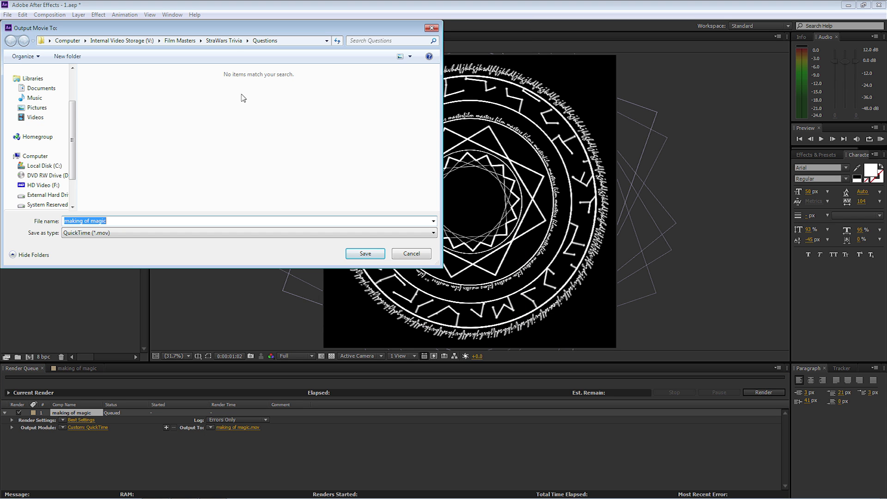
left_click(181, 40)
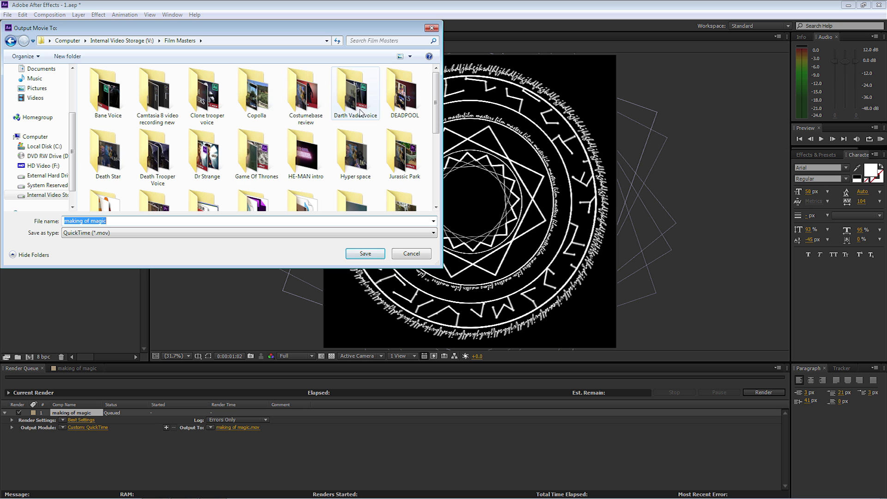
double_click(211, 155)
left_click(266, 103)
double_click(266, 103)
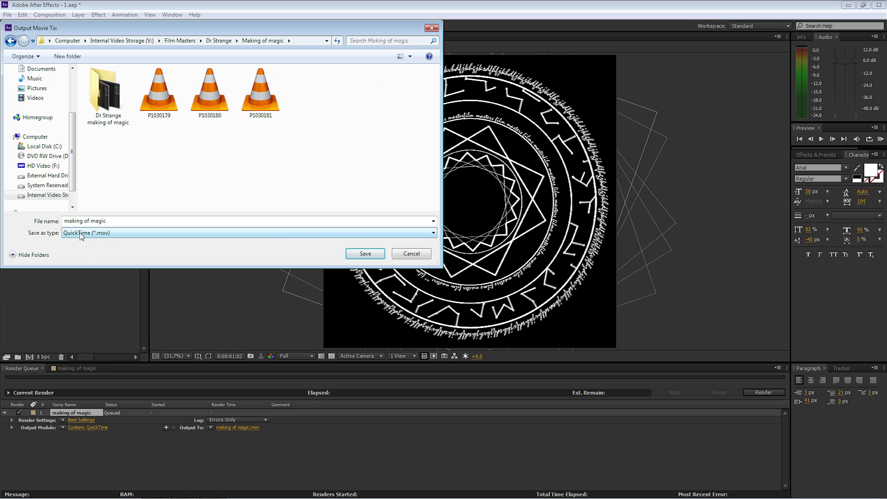
left_click(359, 254)
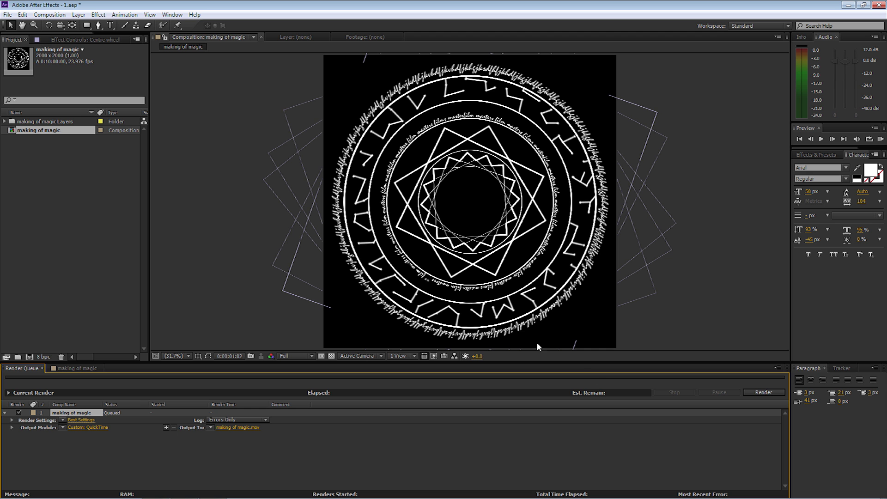
left_click(752, 393)
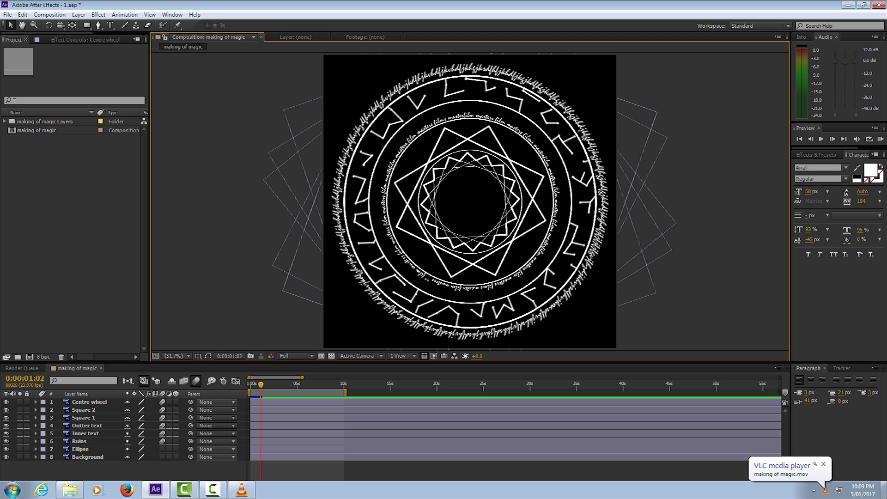
Switch to VLC media player and watch the rendered making of magic.mov in a maximized window.
left_click(241, 490)
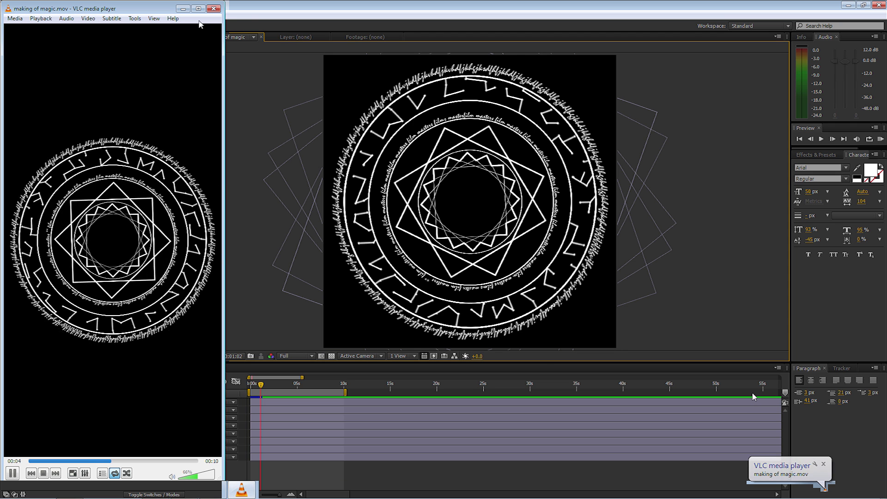
left_click(199, 8)
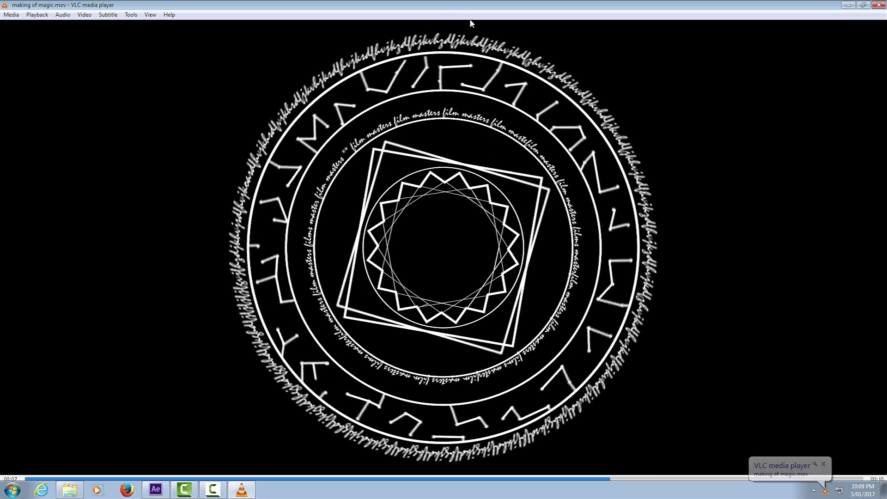